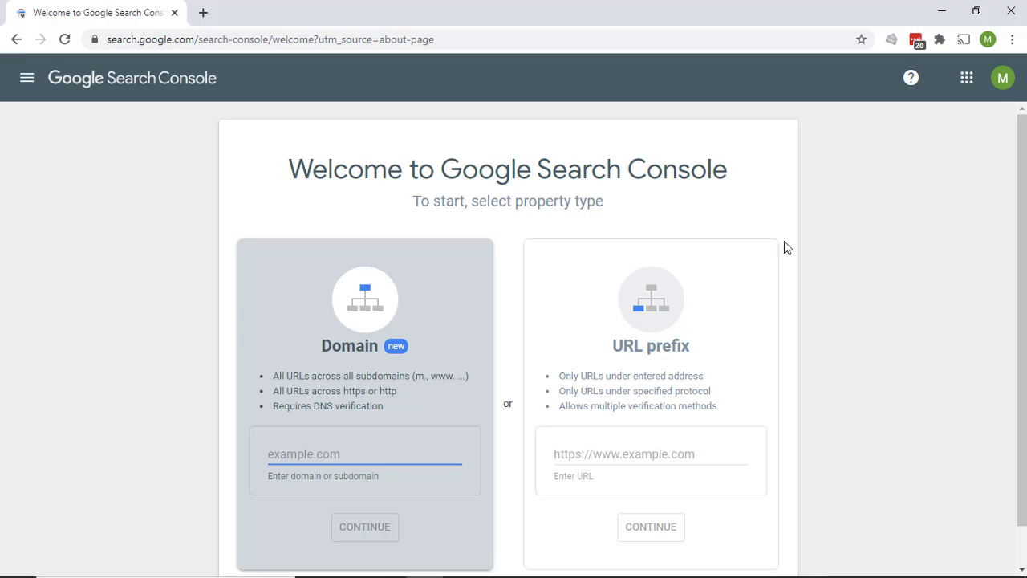
# Step: Add houseservicecompany.com as a Domain property and continue to ownership verification
pyautogui.write('co')
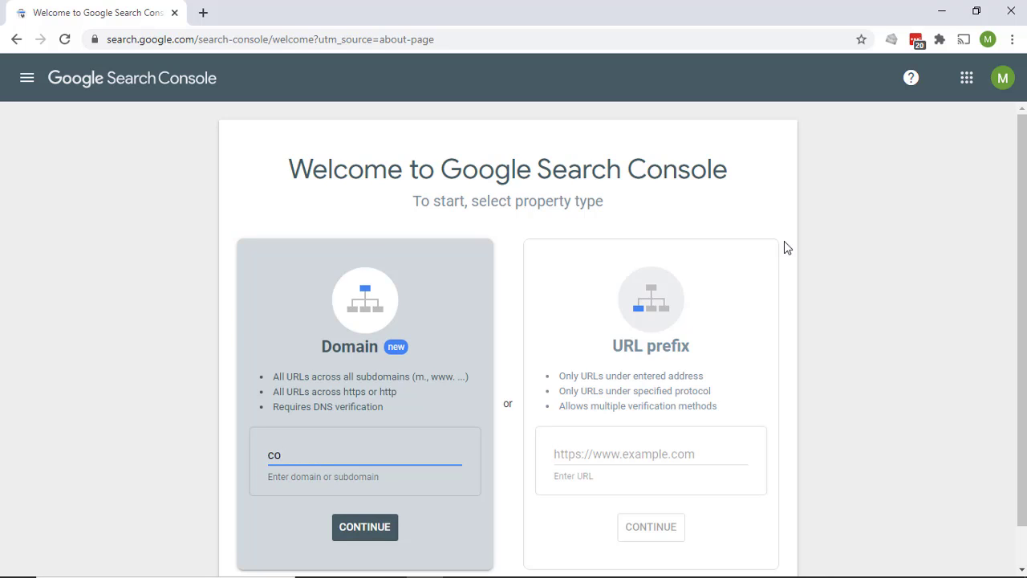
pyautogui.hotkey('ctrl', 'a')
pyautogui.write('houseservicecompany.com')
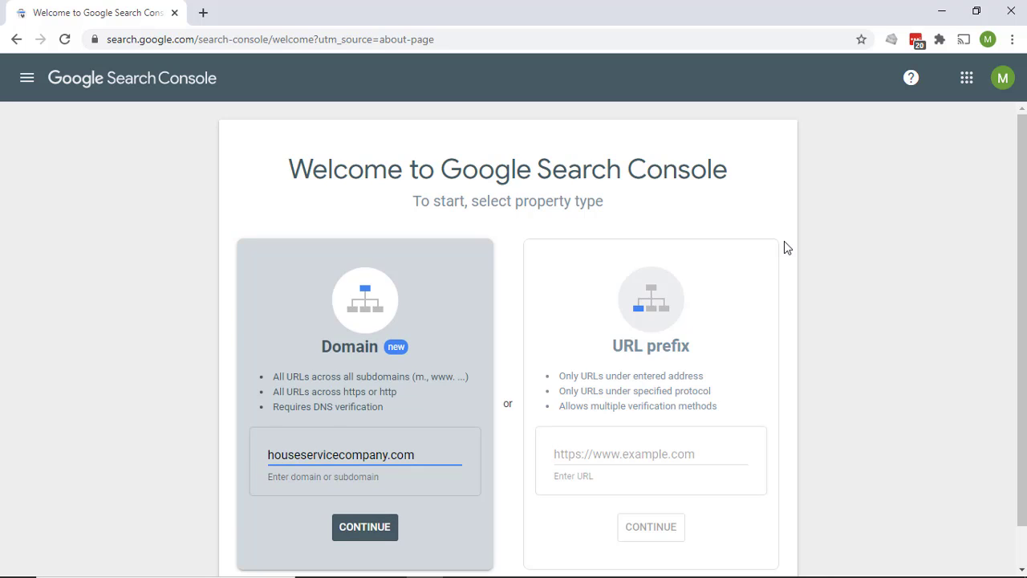
pyautogui.click(384, 530)
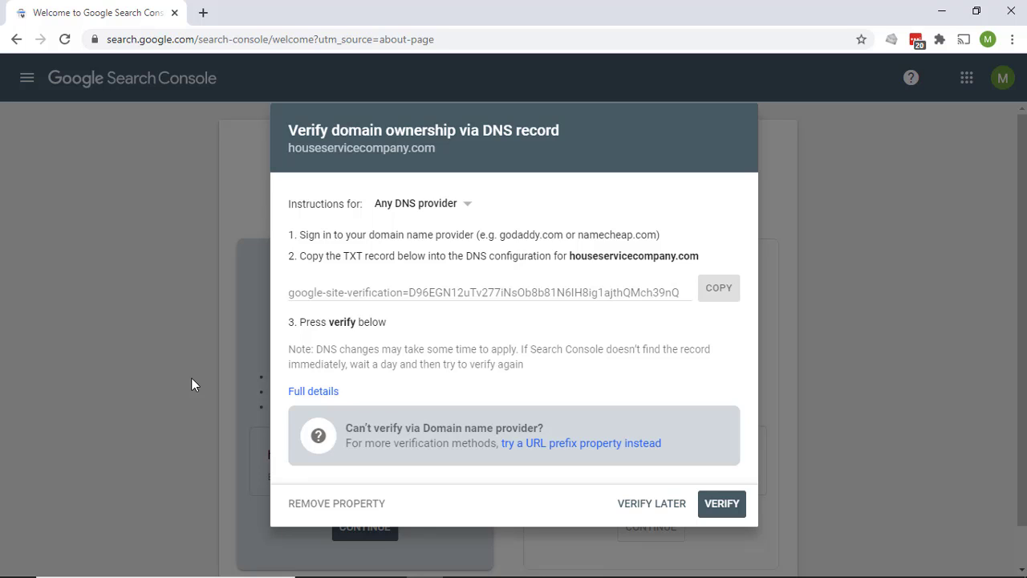
# Step: Look through the DNS provider choices for the instructions and keep Any DNS provider selected
pyautogui.click(472, 209)
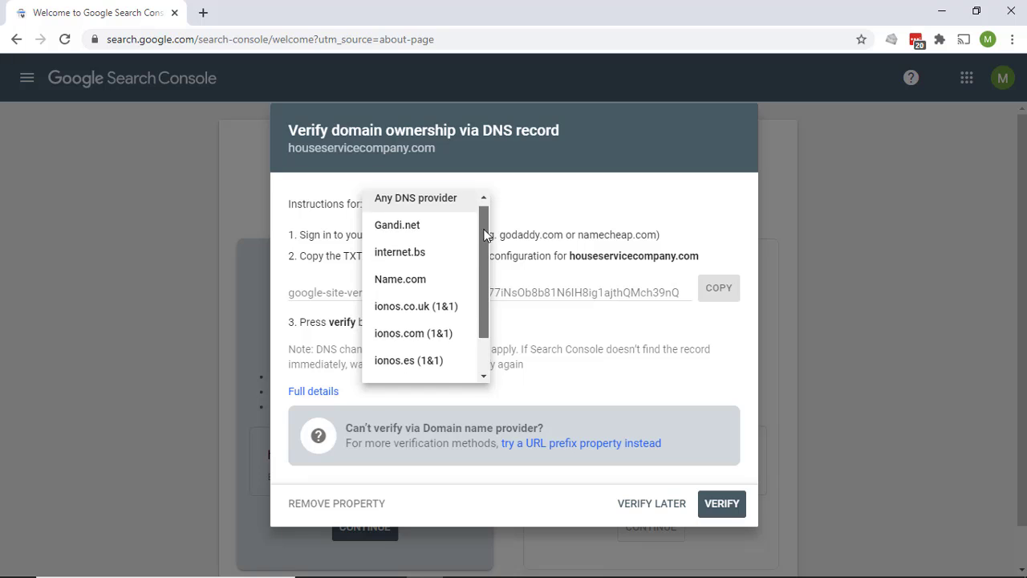
pyautogui.moveTo(485, 233); pyautogui.dragTo(481, 195)
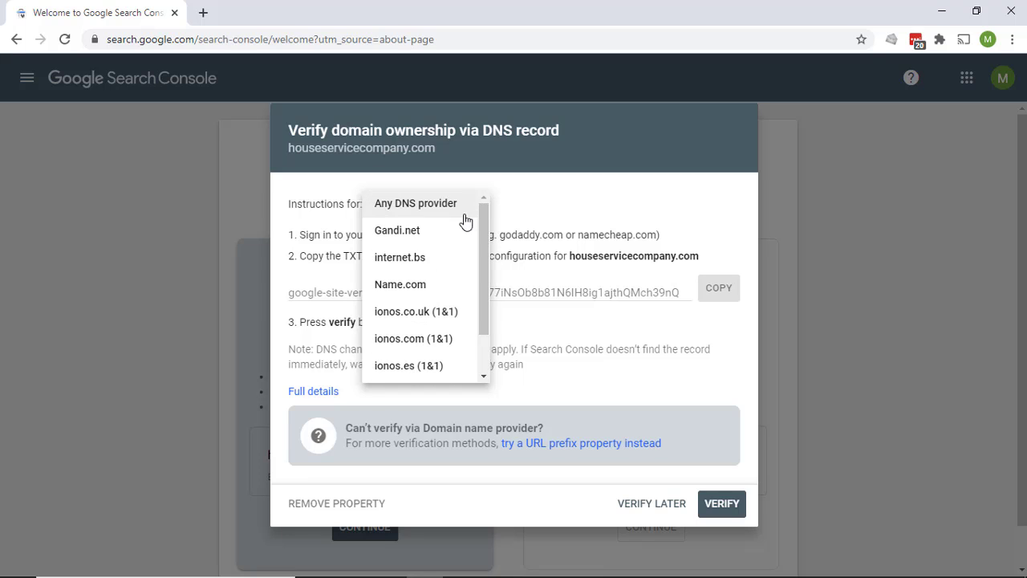
pyautogui.click(466, 204)
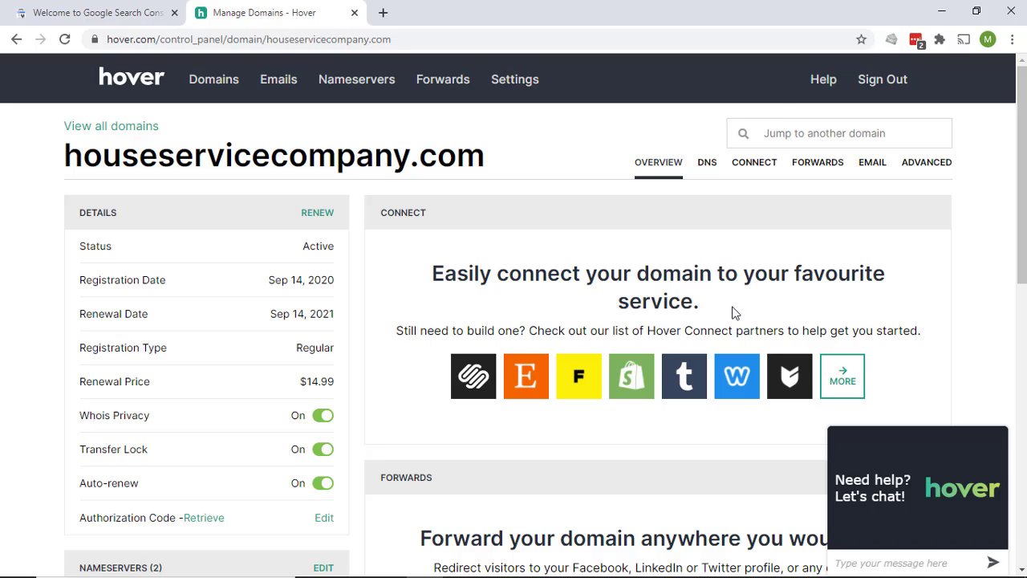
# Step: Show the DNS records of houseservicecompany.com in Hover and minimize the chat widget
pyautogui.click(709, 168)
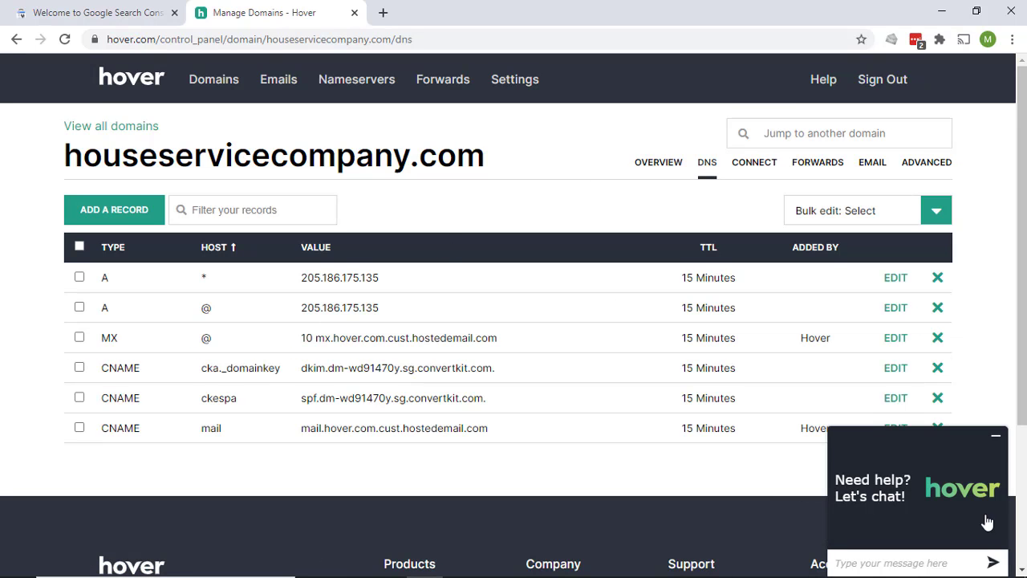
pyautogui.click(996, 437)
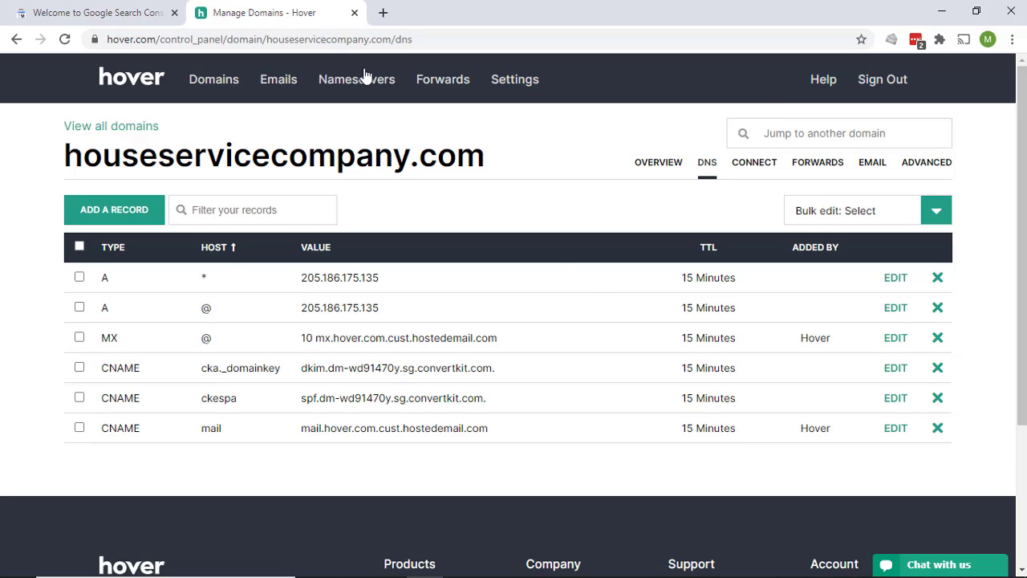
# Step: Copy the TXT verification record from Google Search Console and return to Hover's DNS records
pyautogui.click(76, 13)
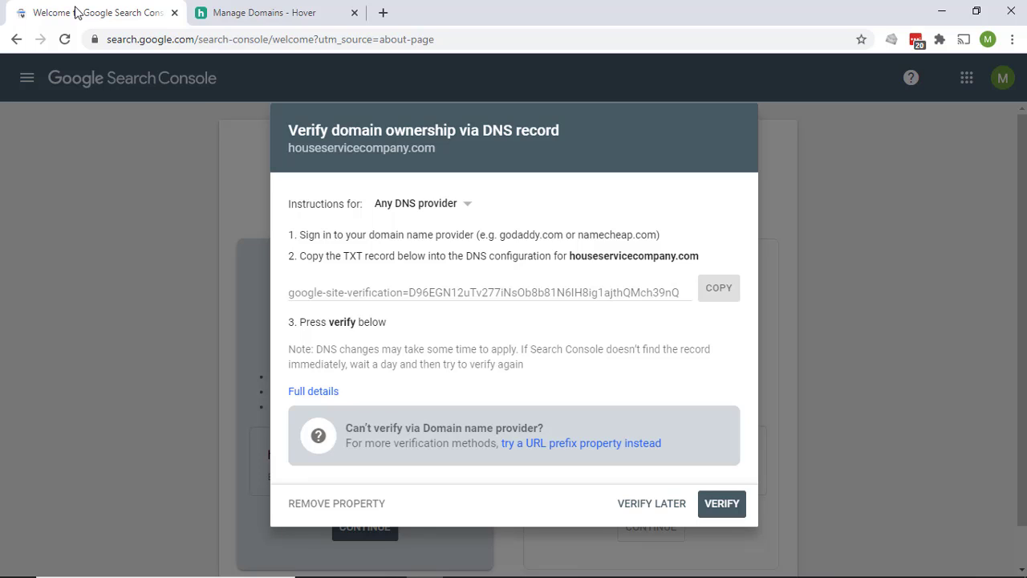
pyautogui.click(721, 291)
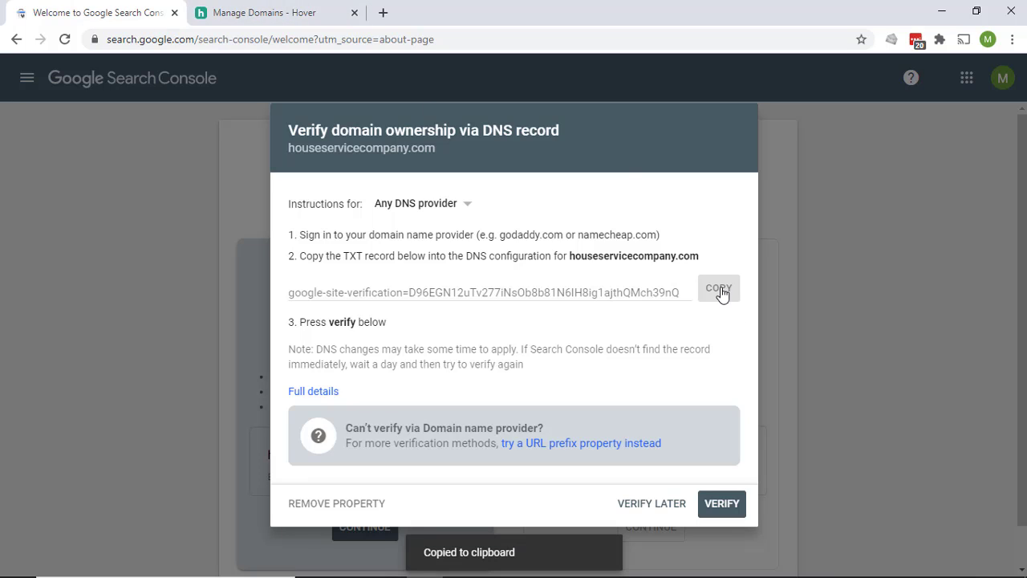
pyautogui.click(240, 12)
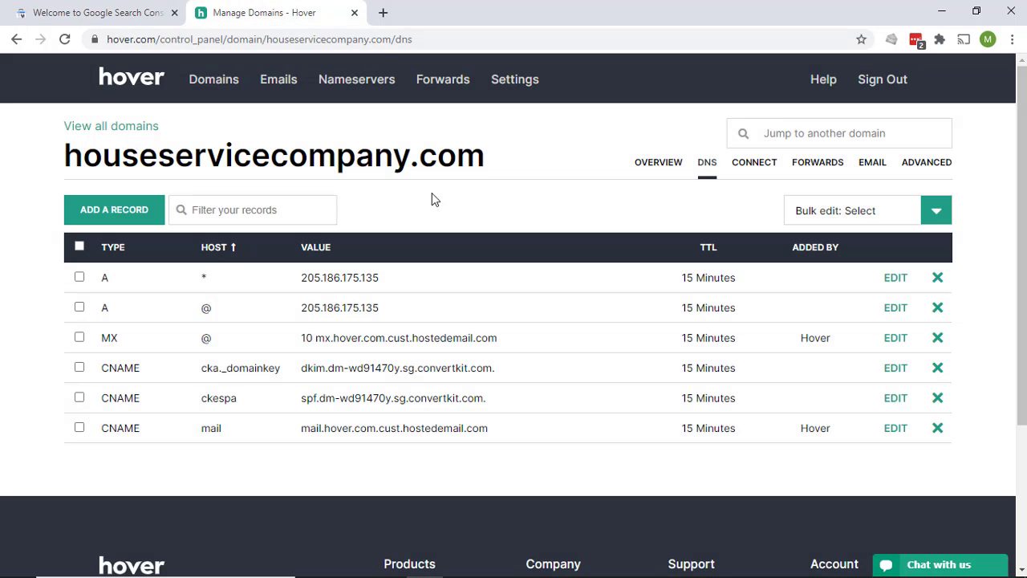
# Step: Create a TXT DNS record, paste the copied site verification token as its content, and try to add it
pyautogui.click(136, 211)
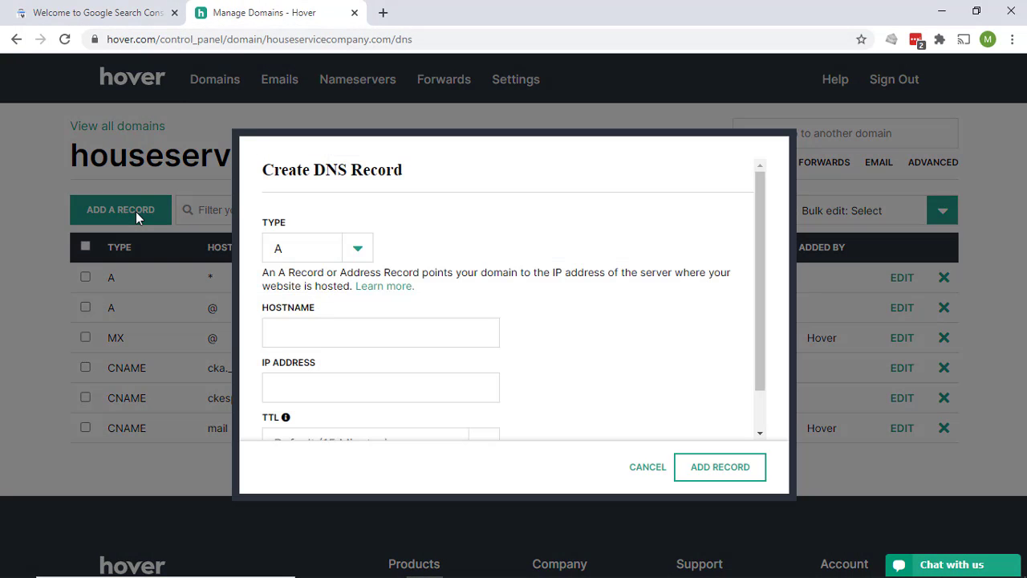
pyautogui.click(357, 252)
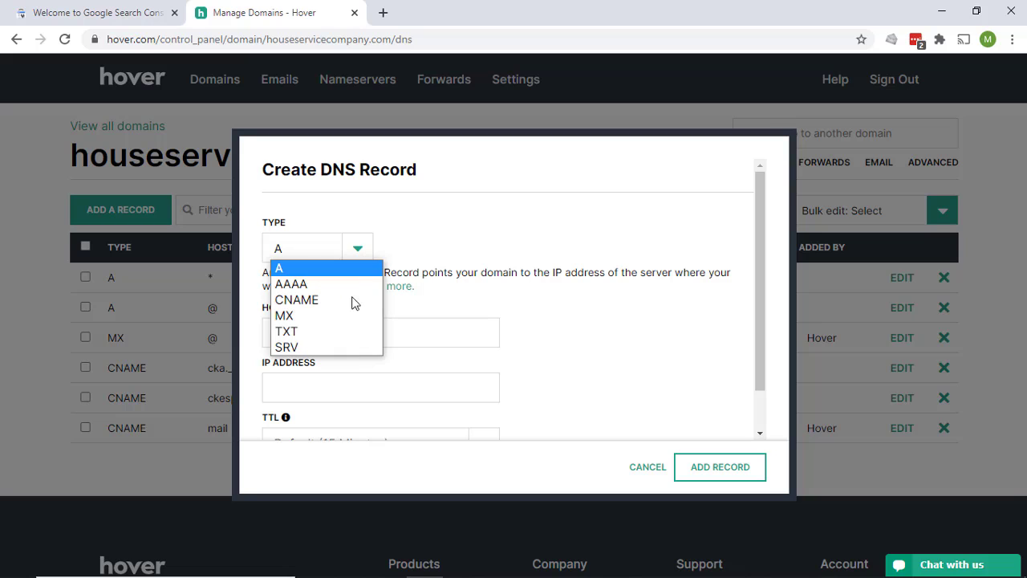
pyautogui.click(304, 331)
pyautogui.click(326, 390)
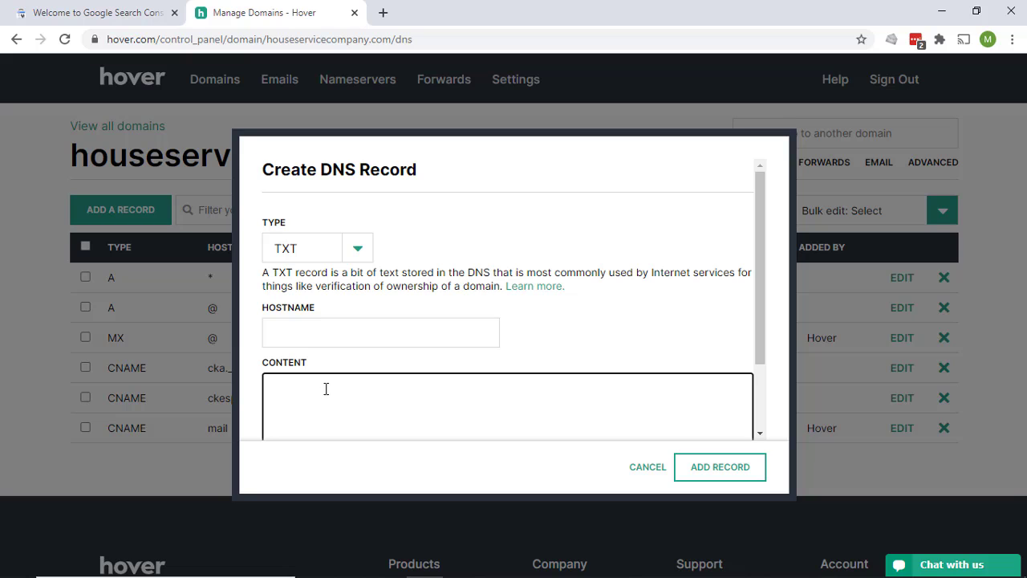
pyautogui.hotkey('ctrl', 'v')
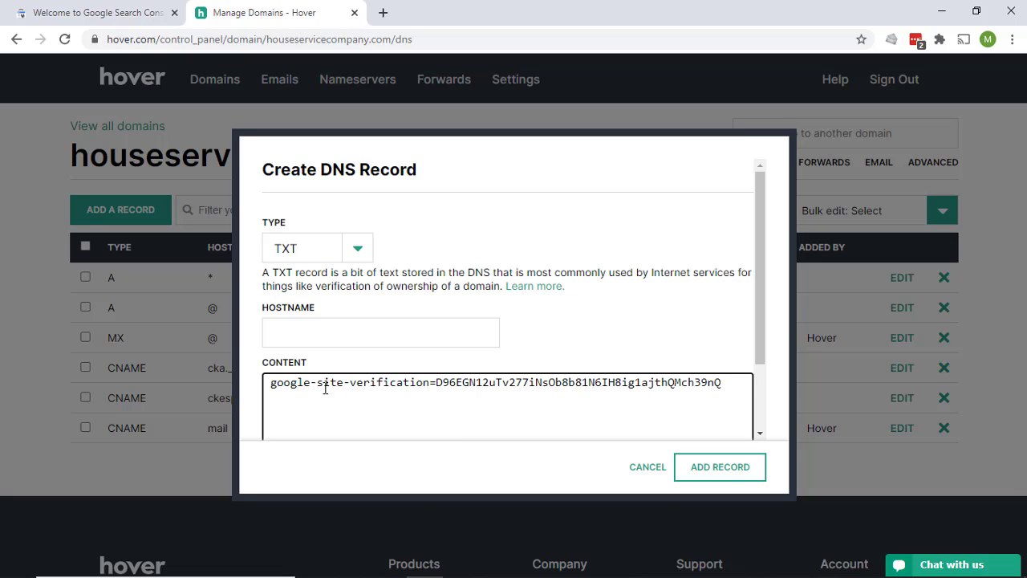
pyautogui.scroll(-1, 326, 385)
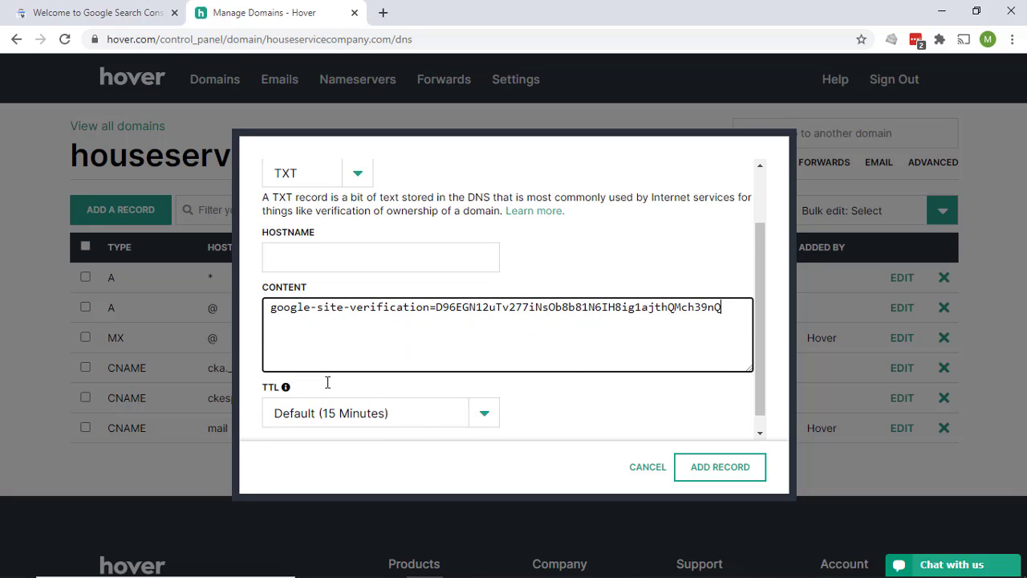
pyautogui.click(725, 465)
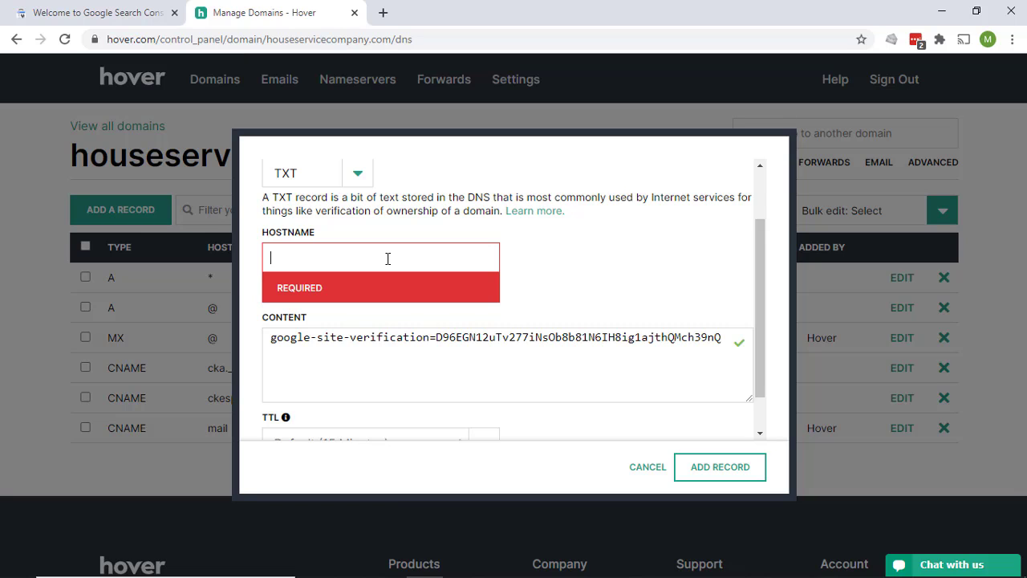
# Step: Set the TXT record's hostname to @, add the record, and check it in the DNS list
pyautogui.write('@')
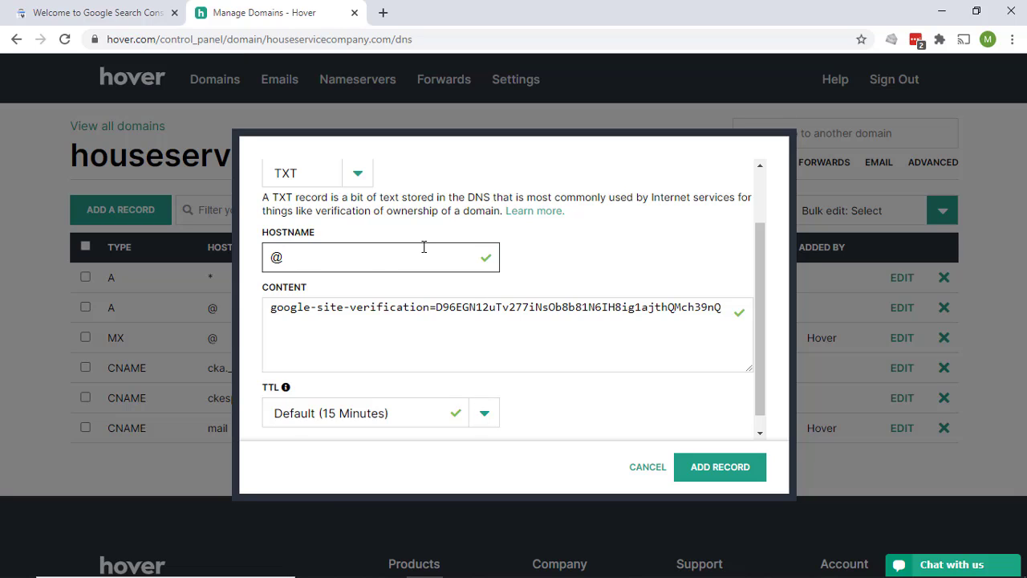
pyautogui.scroll(2, 424, 247)
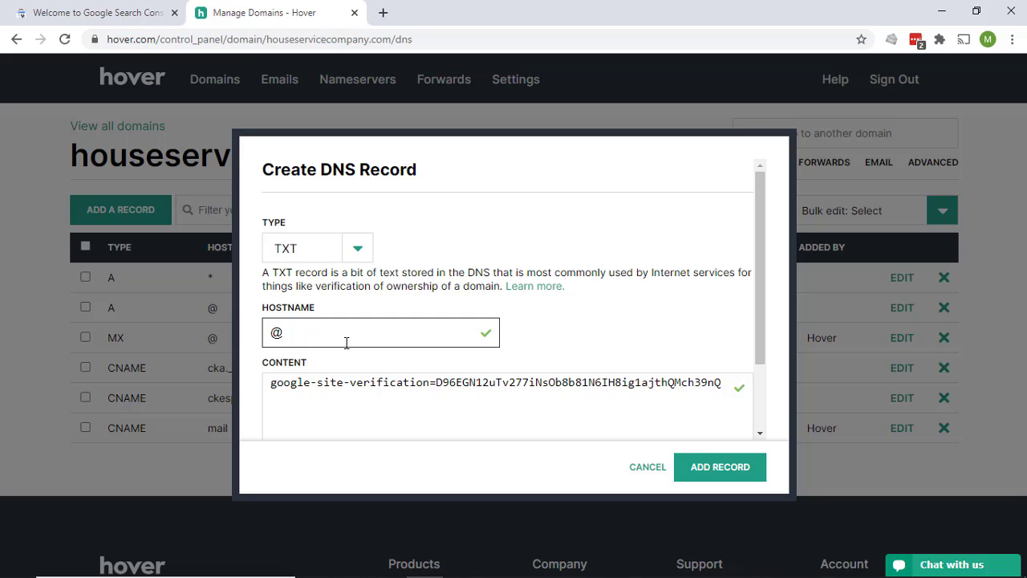
pyautogui.scroll(-2, 587, 321)
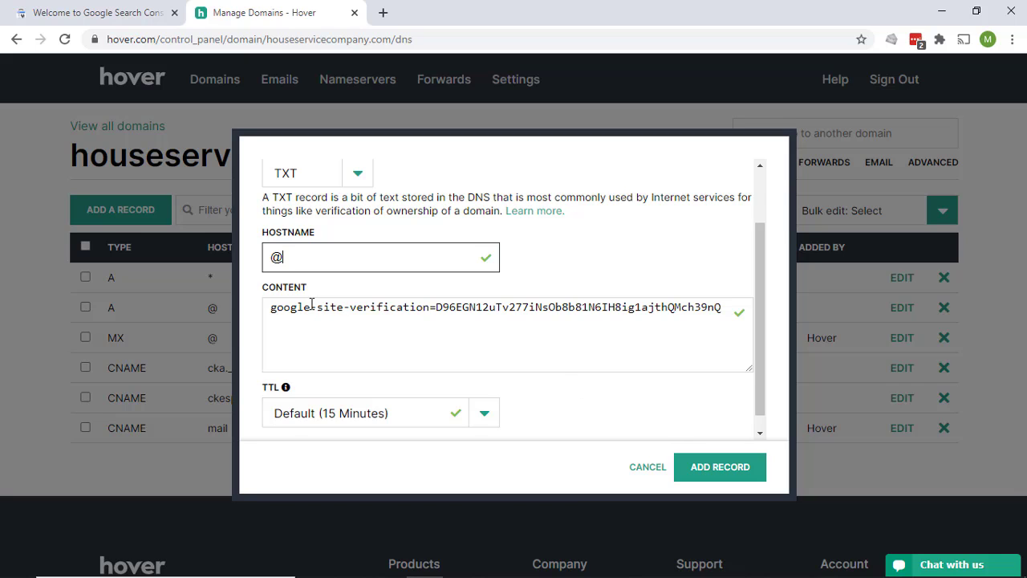
pyautogui.click(717, 467)
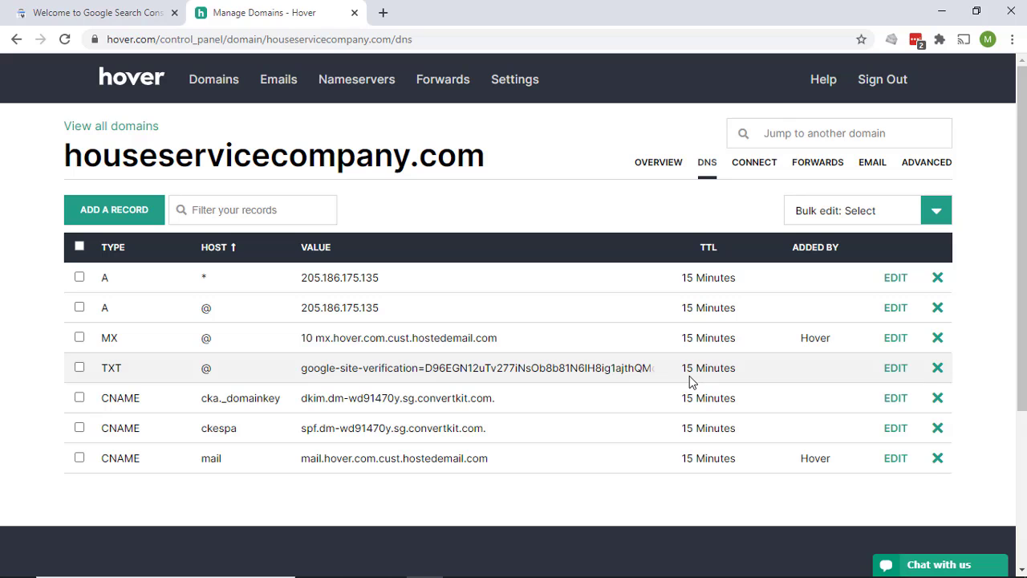
pyautogui.scroll(-1, 664, 383)
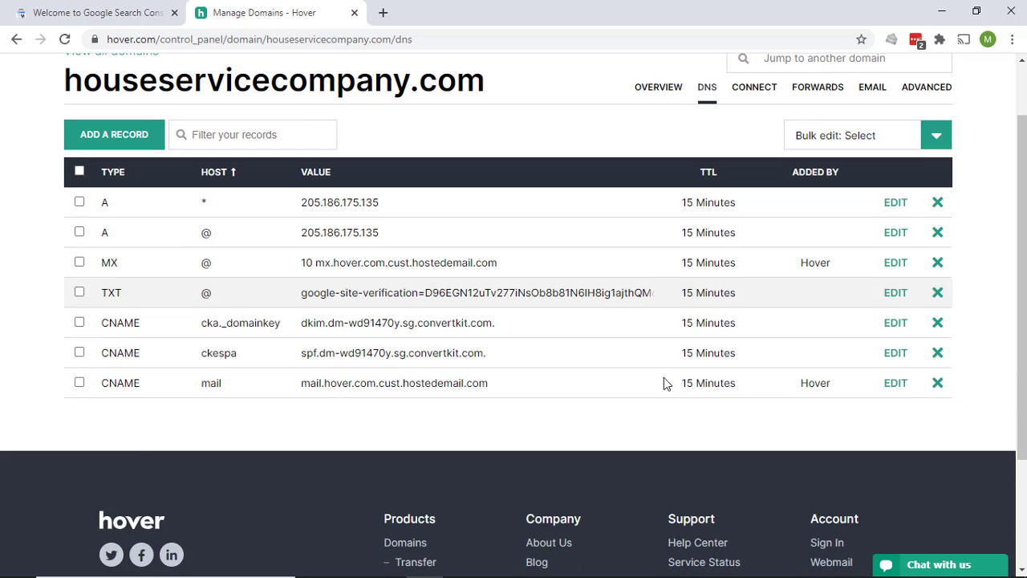
pyautogui.scroll(1, 635, 351)
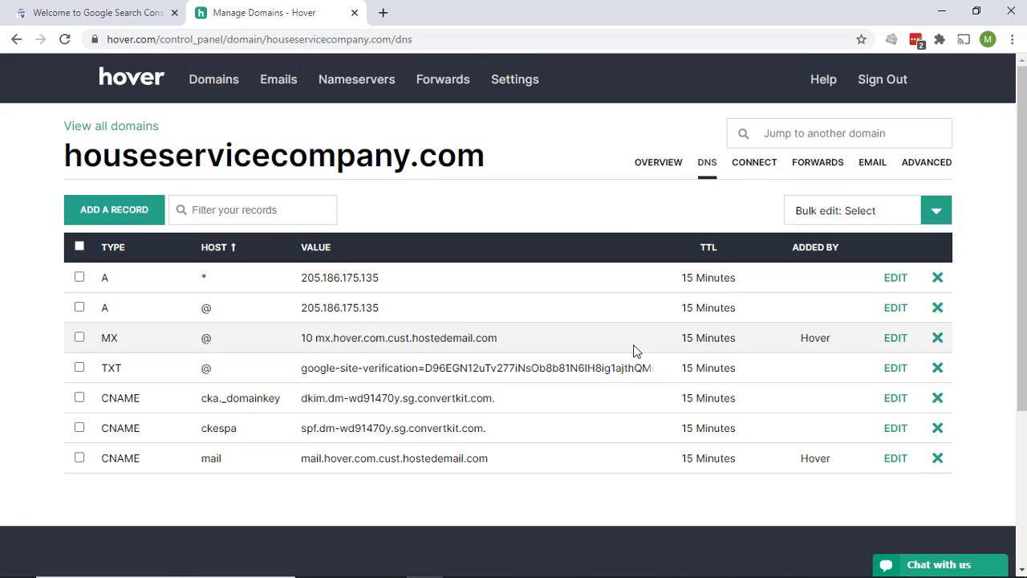
# Step: Switch to Google Search Console, verify ownership of houseservicecompany.com, and finish the verification dialog
pyautogui.click(81, 16)
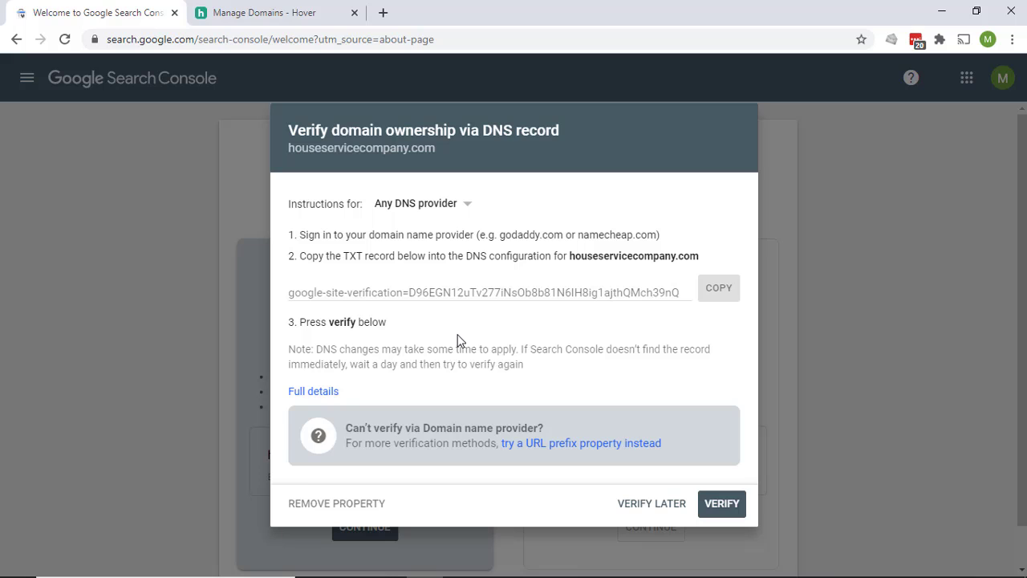
pyautogui.click(720, 504)
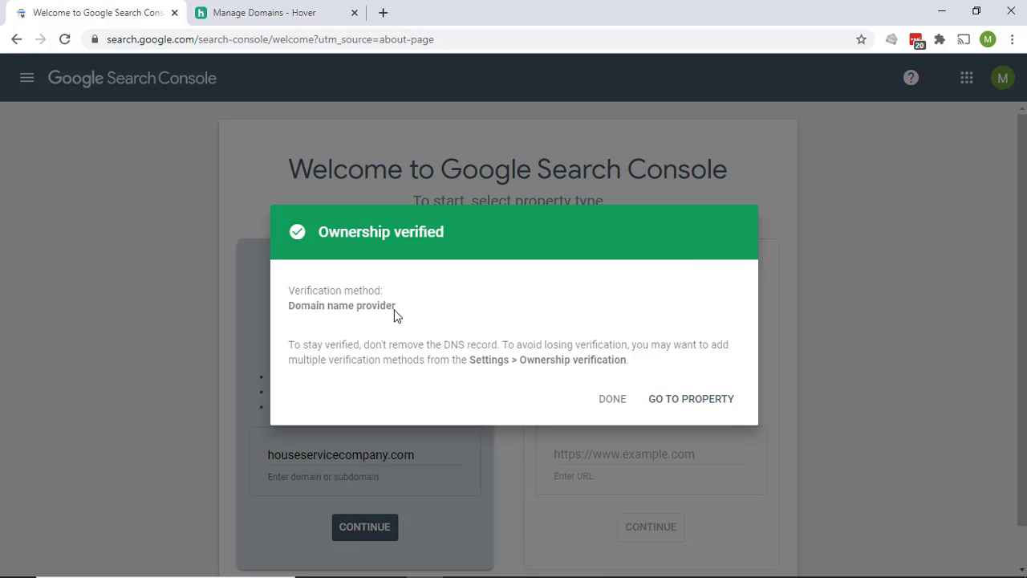
pyautogui.click(612, 399)
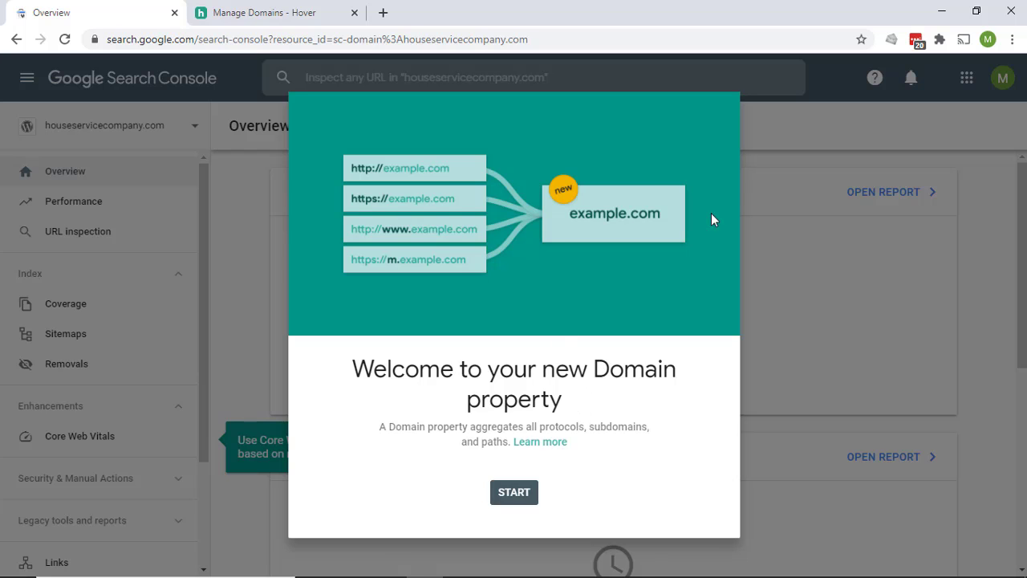
# Step: Start the new Domain property and dismiss the Overview and Core Web Vitals tips
pyautogui.click(514, 492)
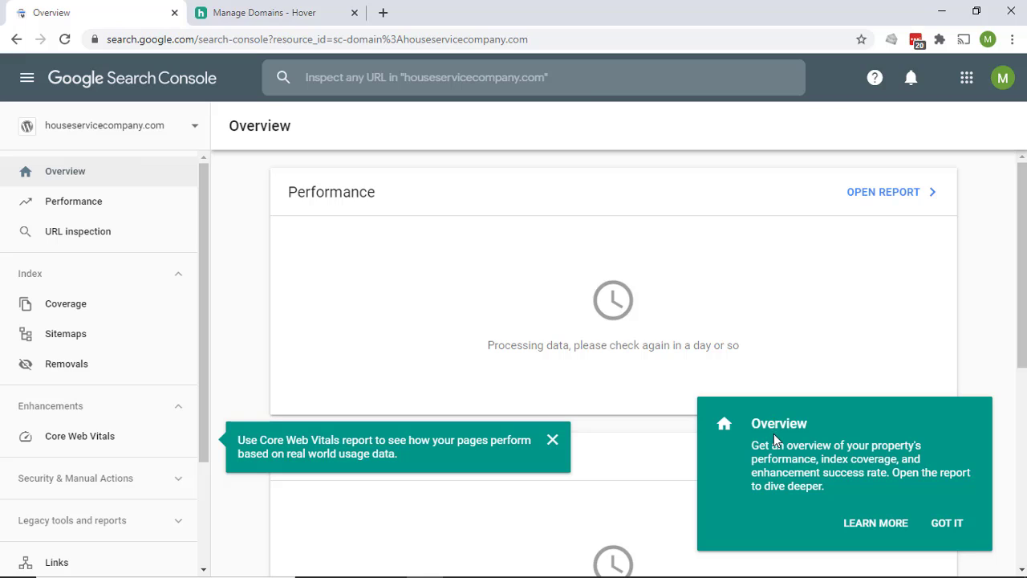
pyautogui.click(946, 522)
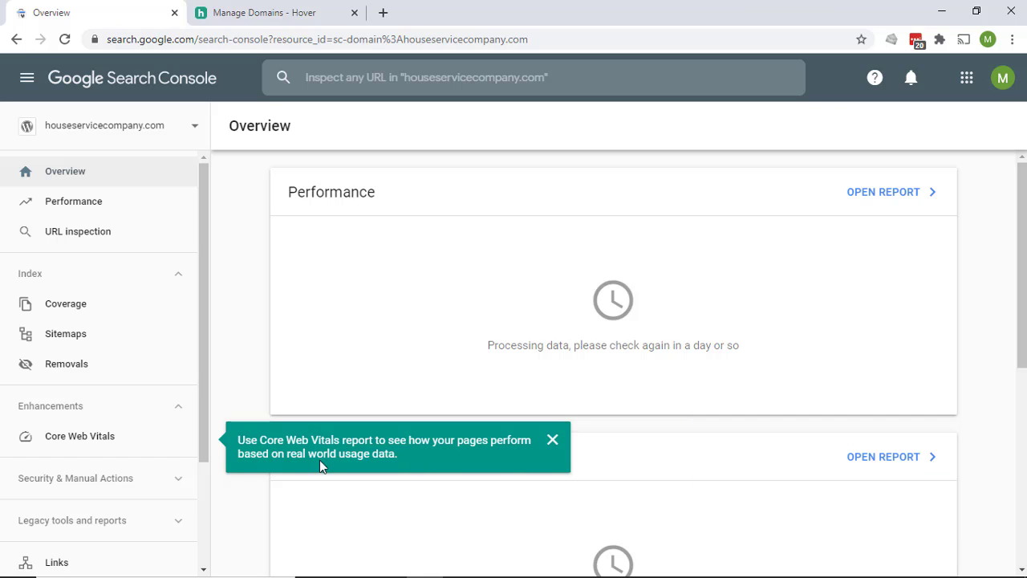
pyautogui.click(553, 439)
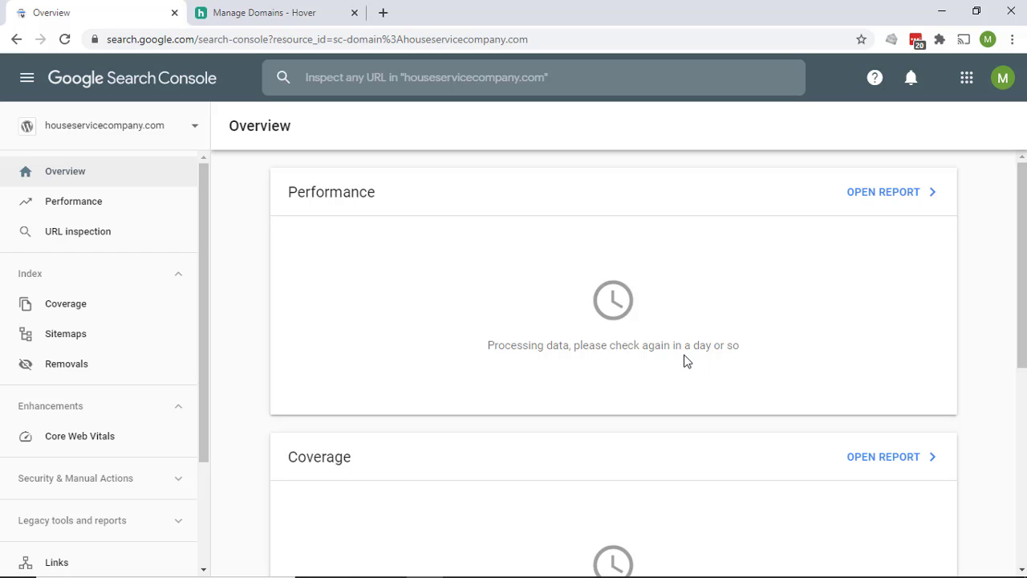
# Step: Review the property's ownership verification details and its users and permissions in the settings
pyautogui.scroll(-2, 68, 451)
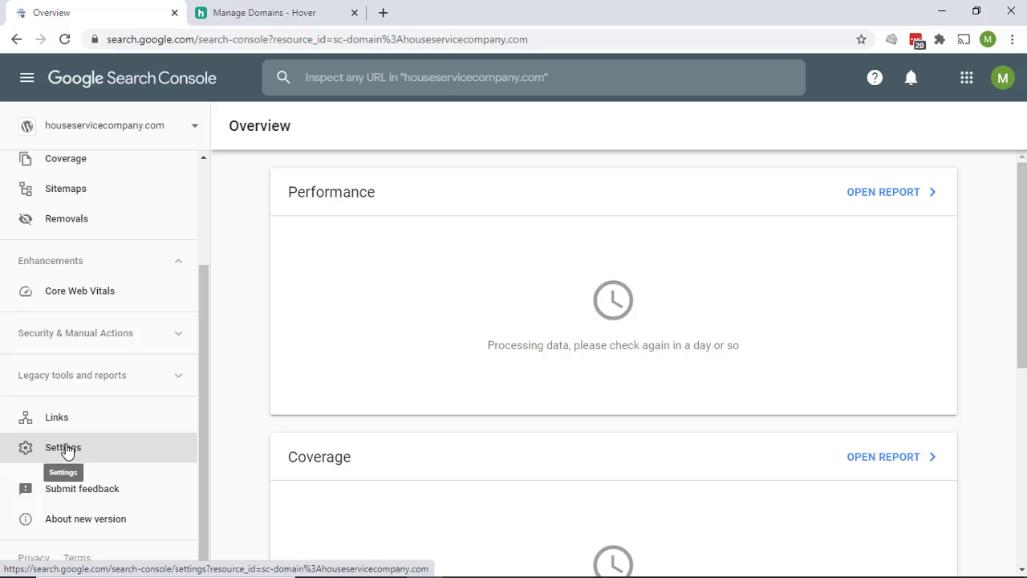
pyautogui.click(68, 451)
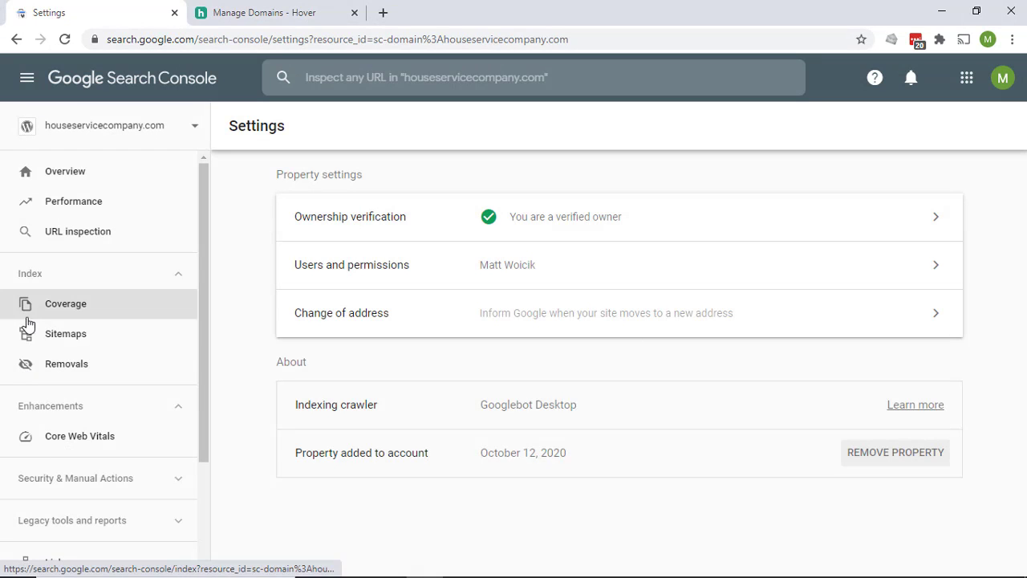
pyautogui.scroll(-2, 95, 363)
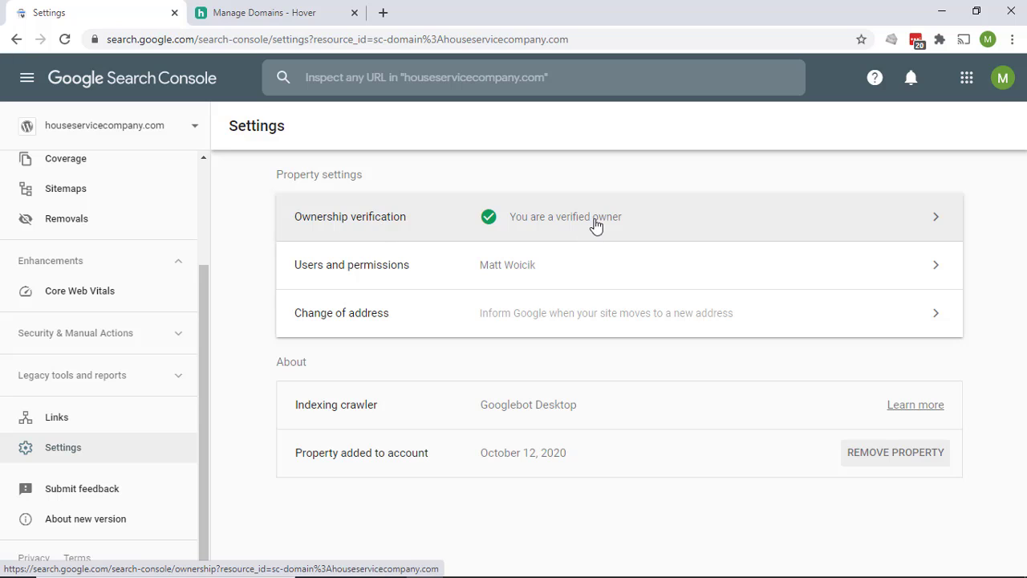
pyautogui.click(935, 216)
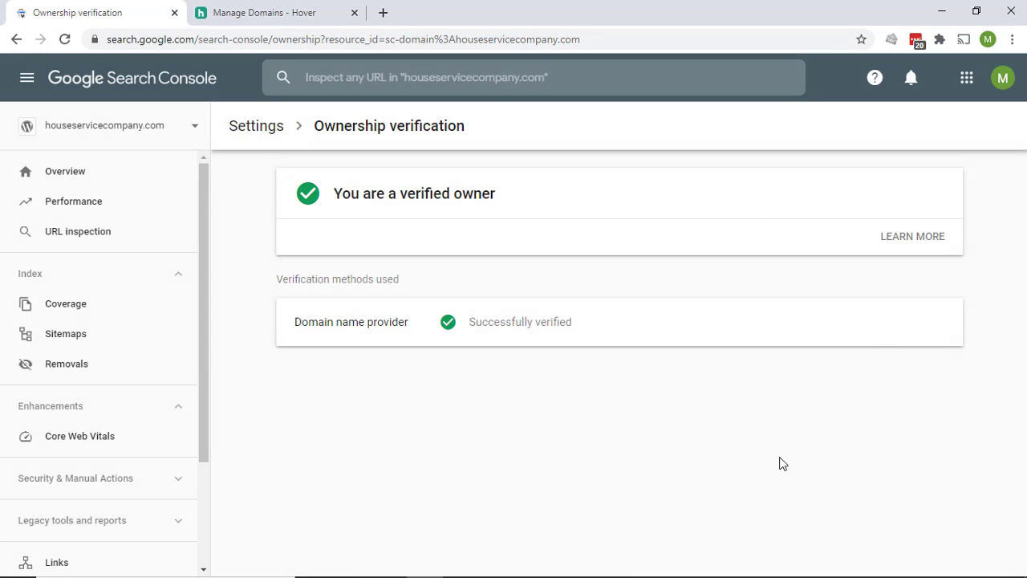
pyautogui.click(256, 127)
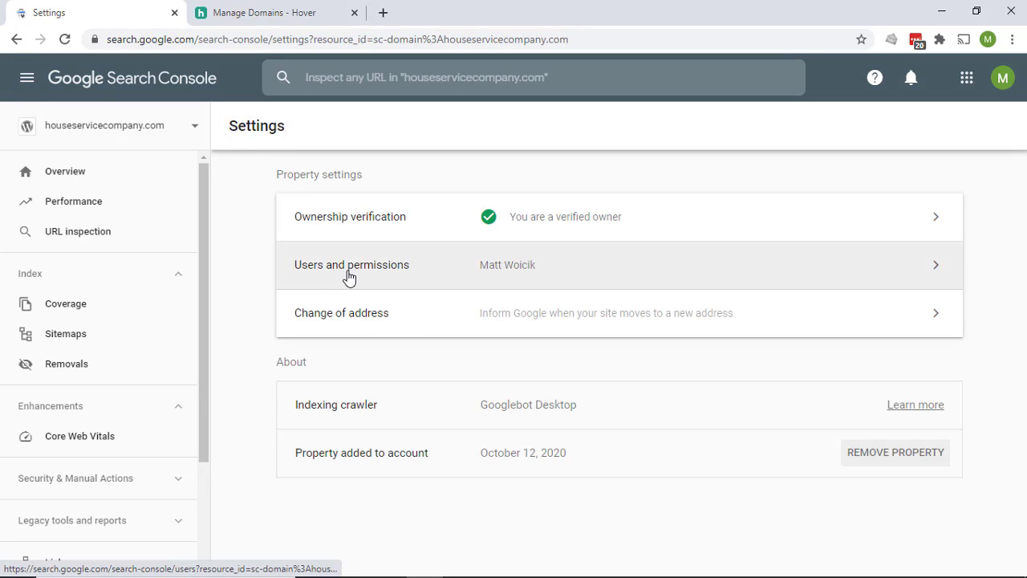
pyautogui.click(353, 274)
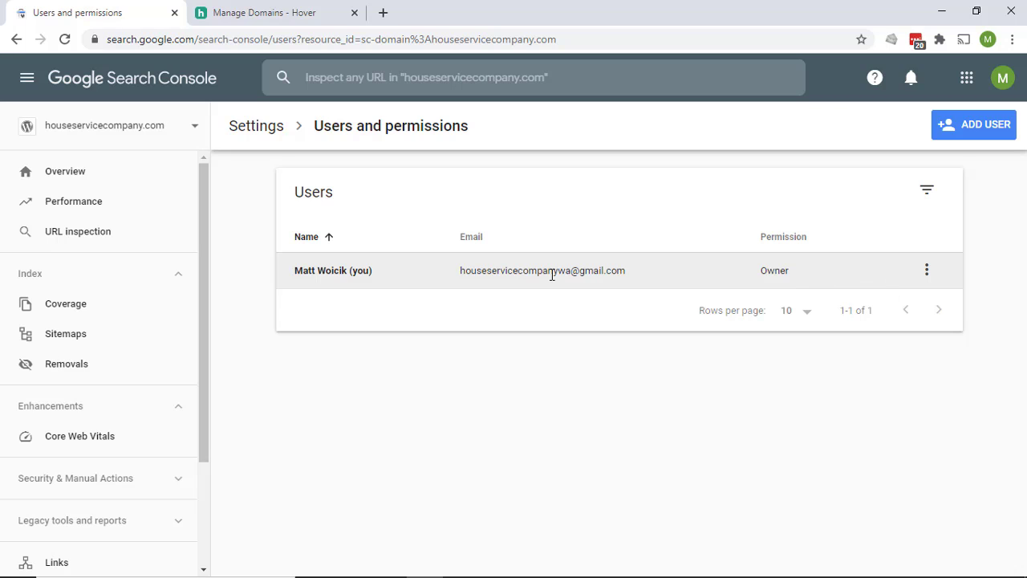
# Step: Review the property's Change of address settings and return to the main settings page
pyautogui.click(243, 135)
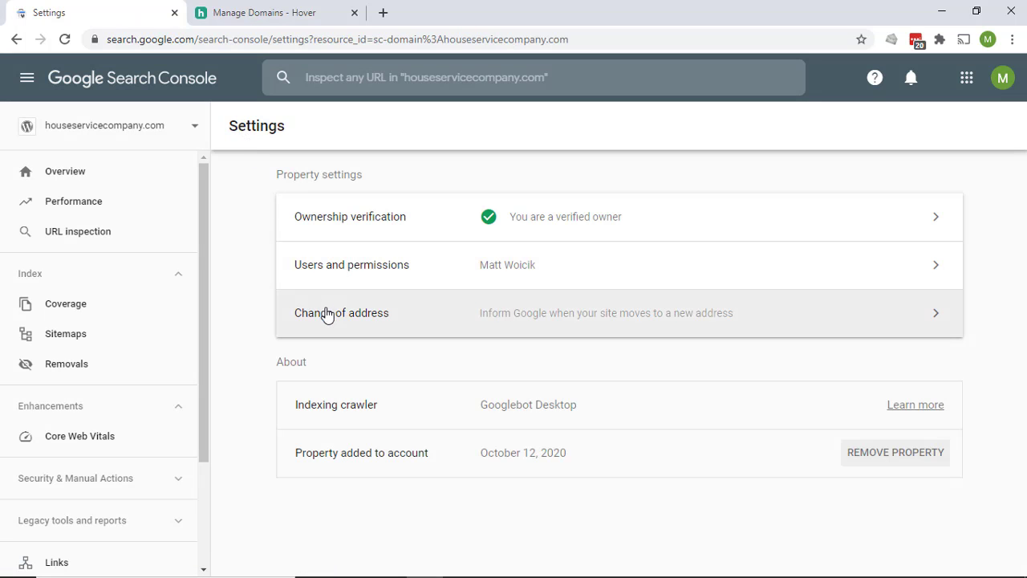
pyautogui.click(328, 313)
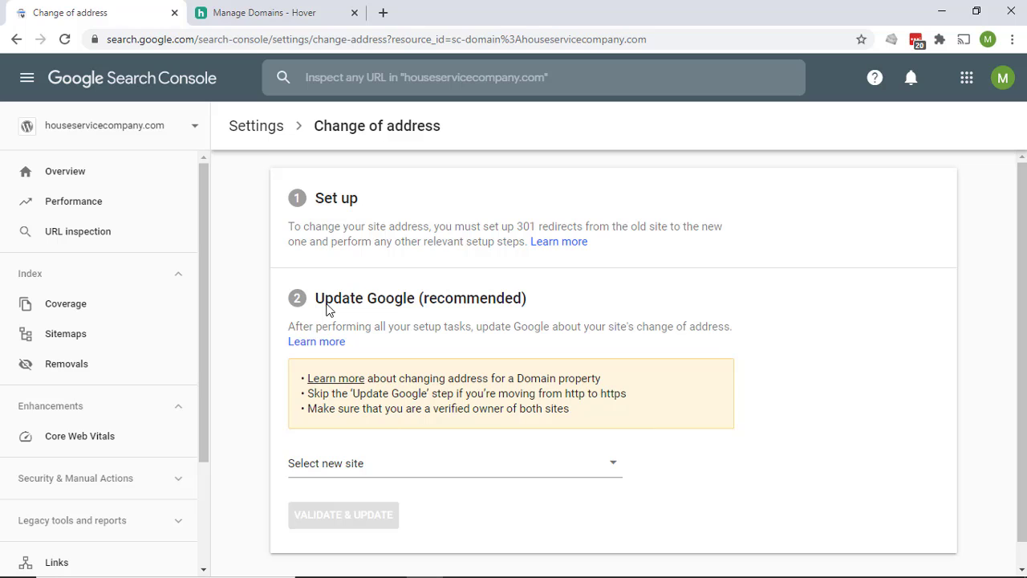
pyautogui.click(272, 135)
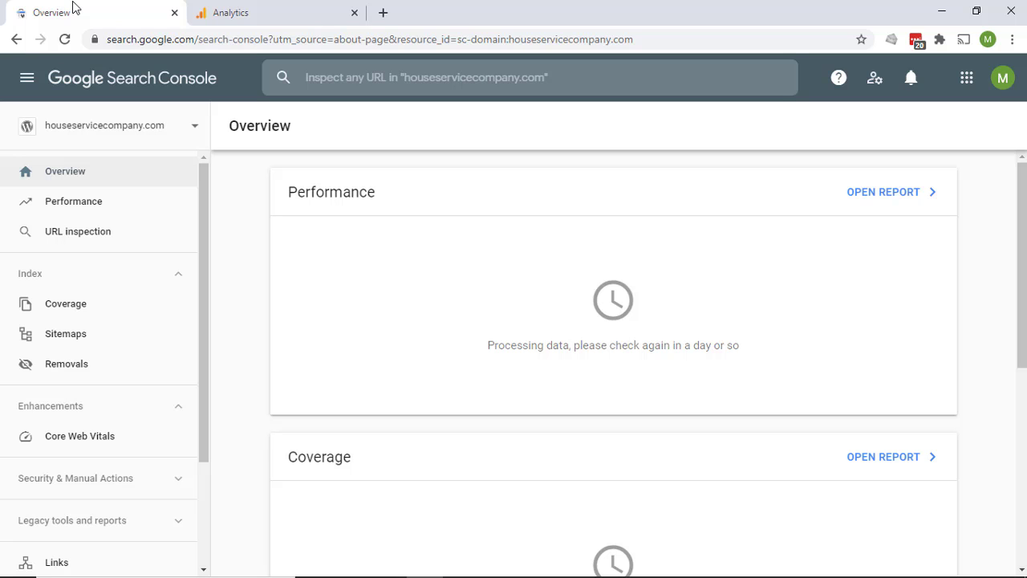
# Step: Switch to Google Analytics and open the Search Console site association page from the House Service Company property's product linking settings
pyautogui.click(273, 17)
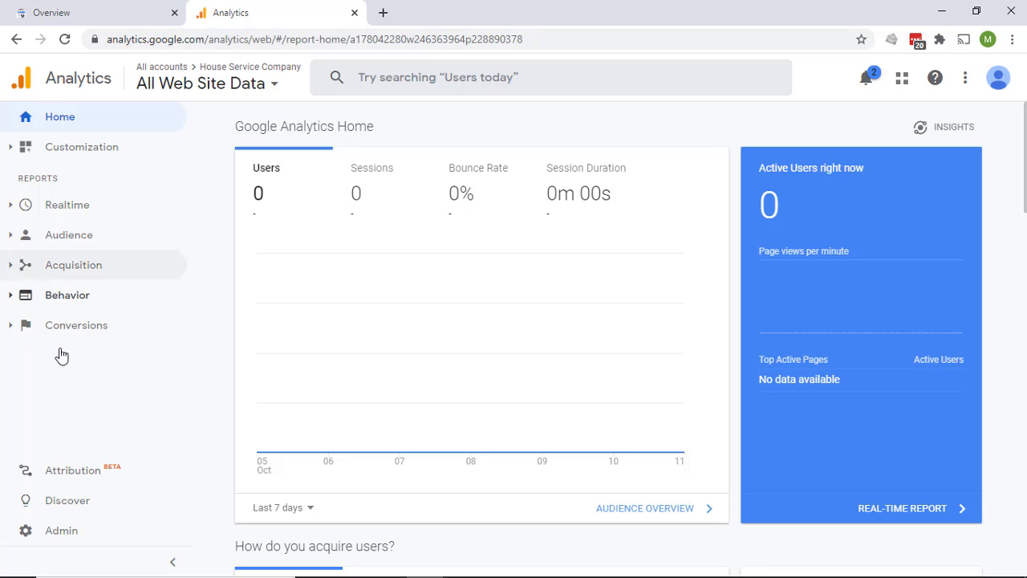
pyautogui.click(50, 538)
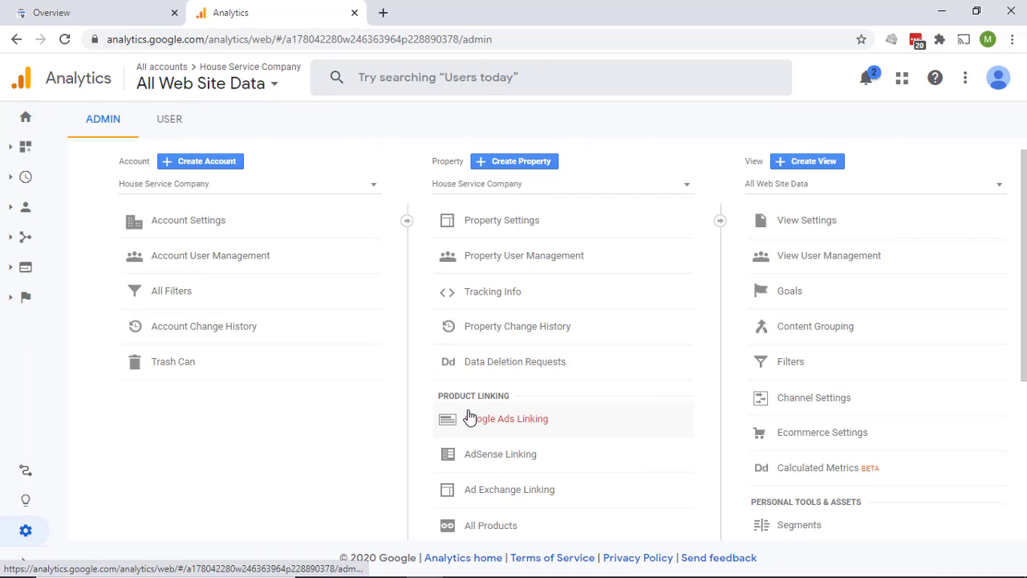
pyautogui.scroll(-2, 509, 395)
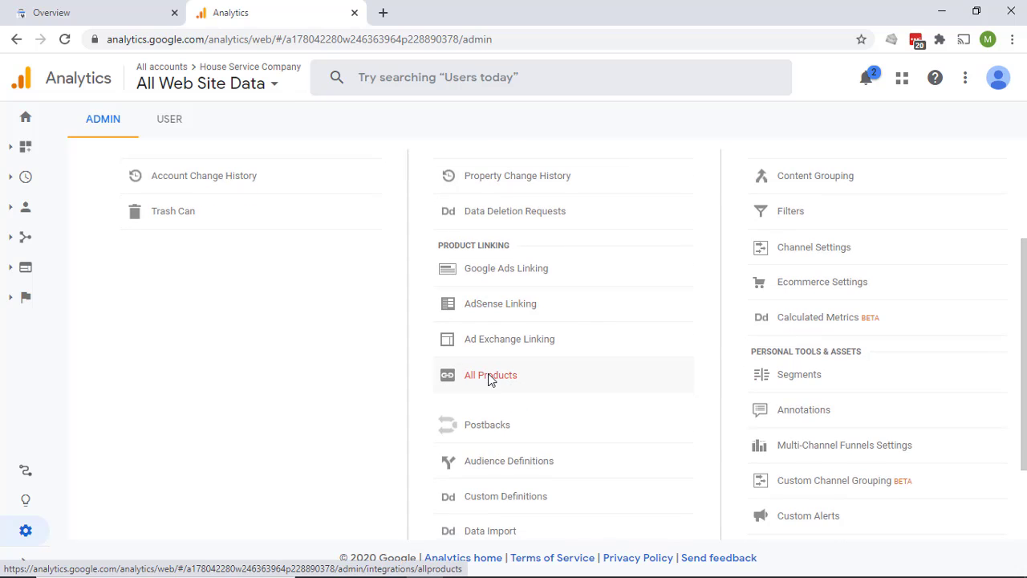
pyautogui.click(490, 377)
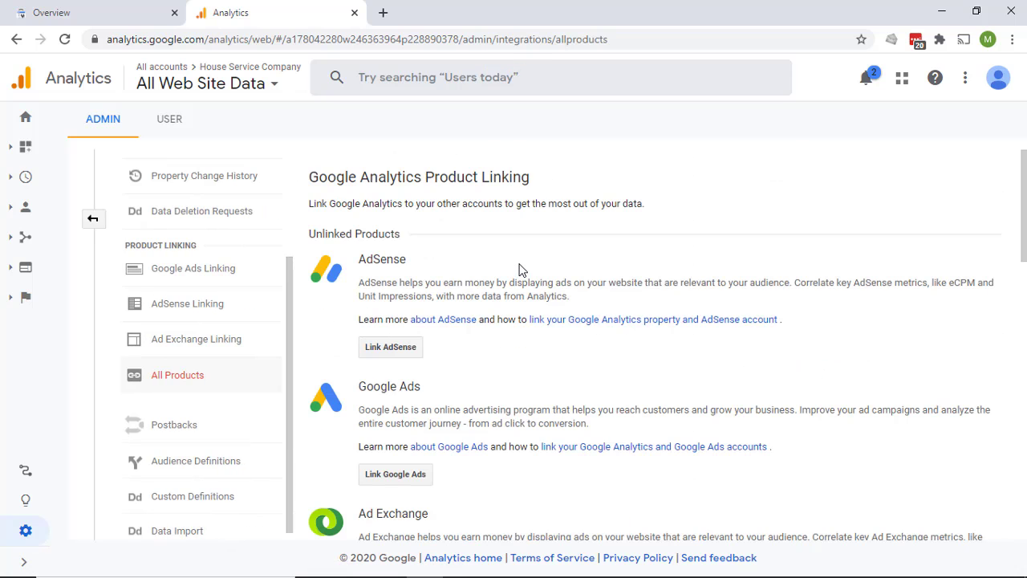
pyautogui.scroll(-10, 481, 289)
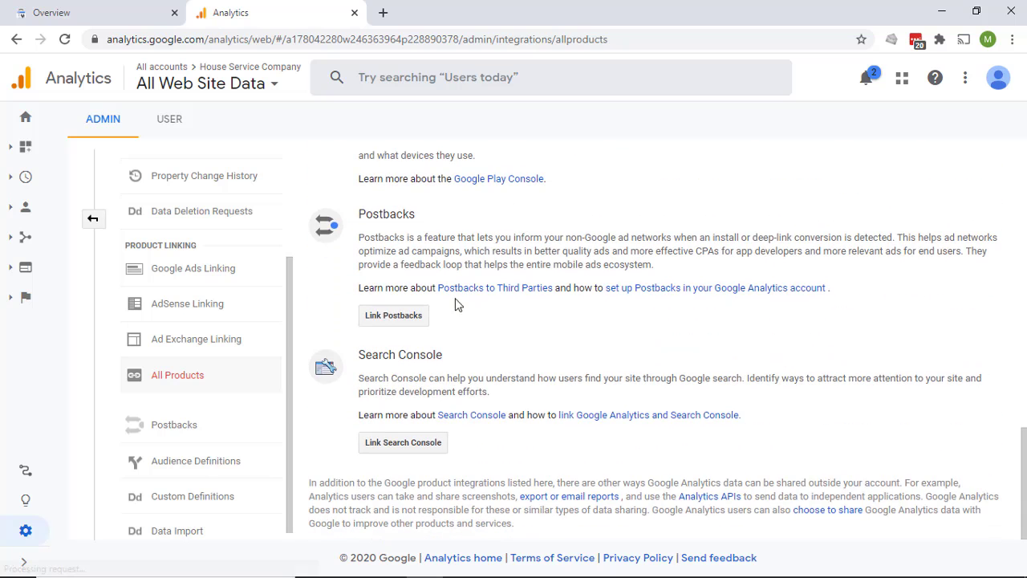
pyautogui.click(410, 443)
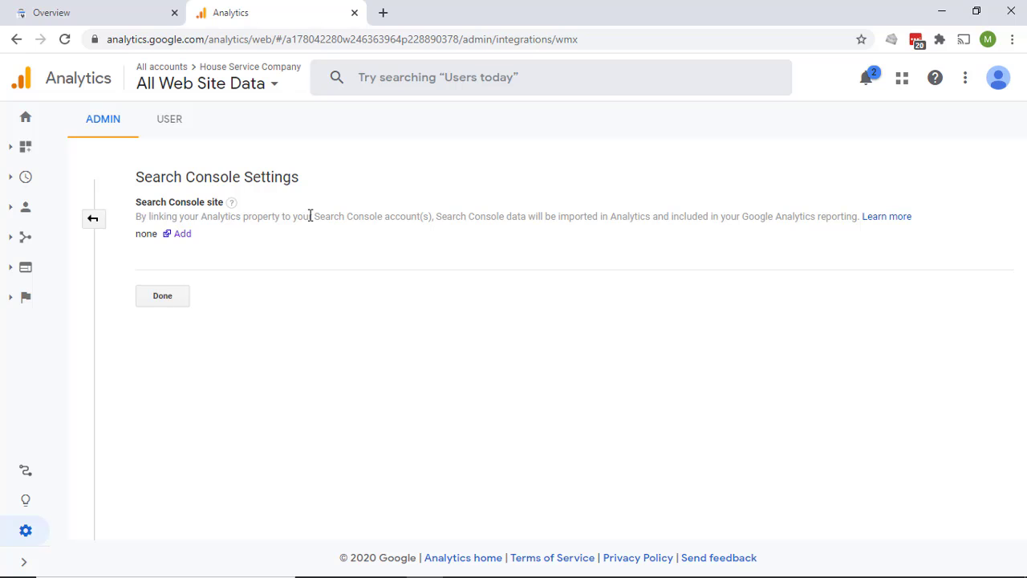
pyautogui.click(185, 239)
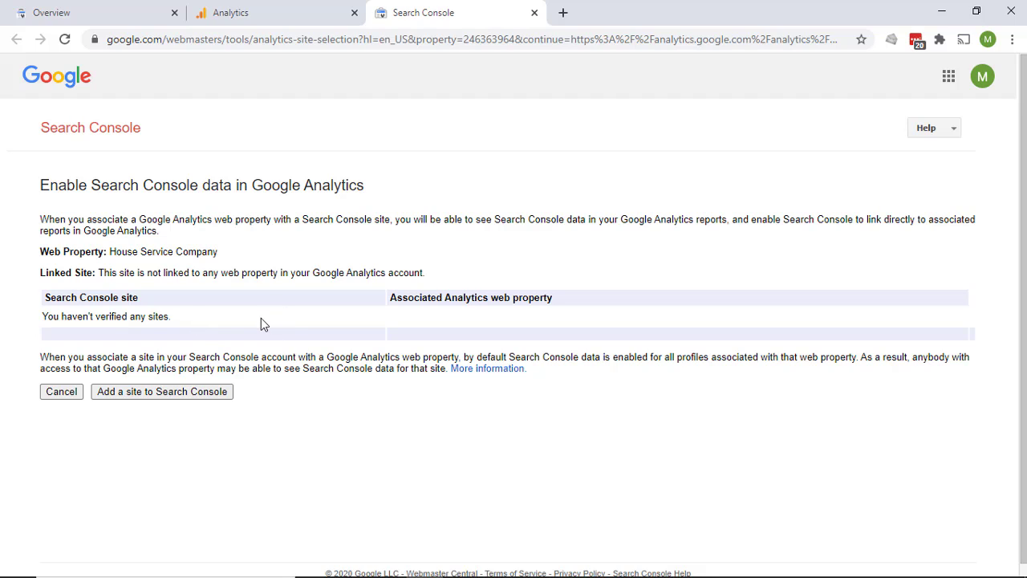
# Step: Open the help thread about Analytics not linking with Search Console despite a verified domain, and read its recommended answers
pyautogui.click(952, 131)
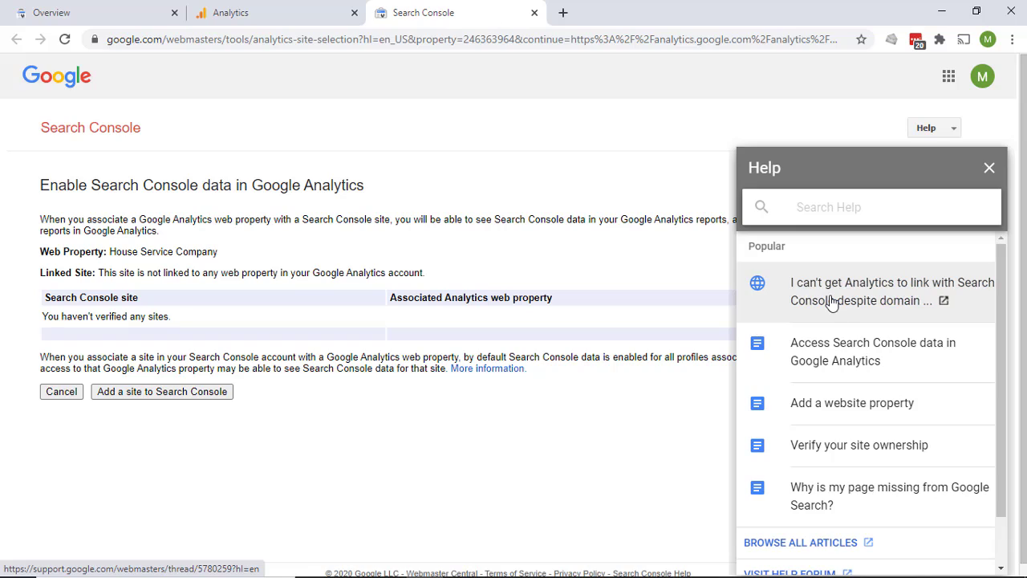
pyautogui.click(833, 301)
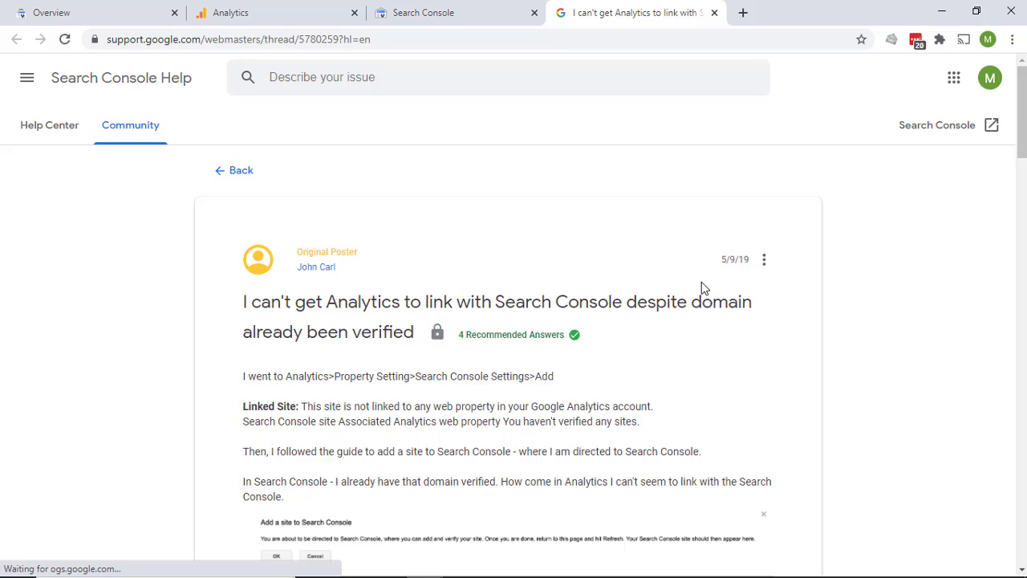
pyautogui.scroll(-2, 702, 281)
pyautogui.scroll(-5, 703, 281)
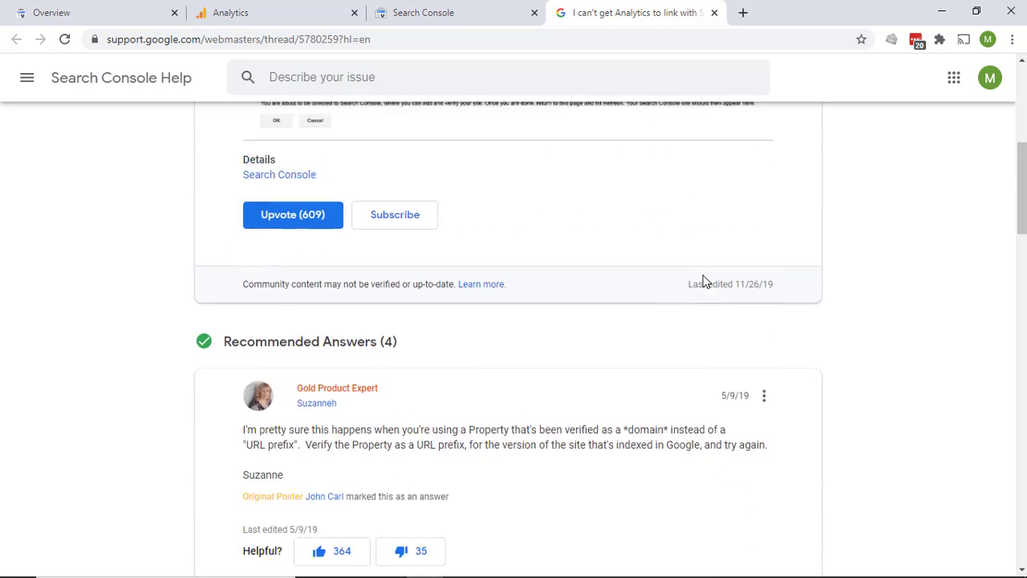
pyautogui.scroll(-1, 703, 280)
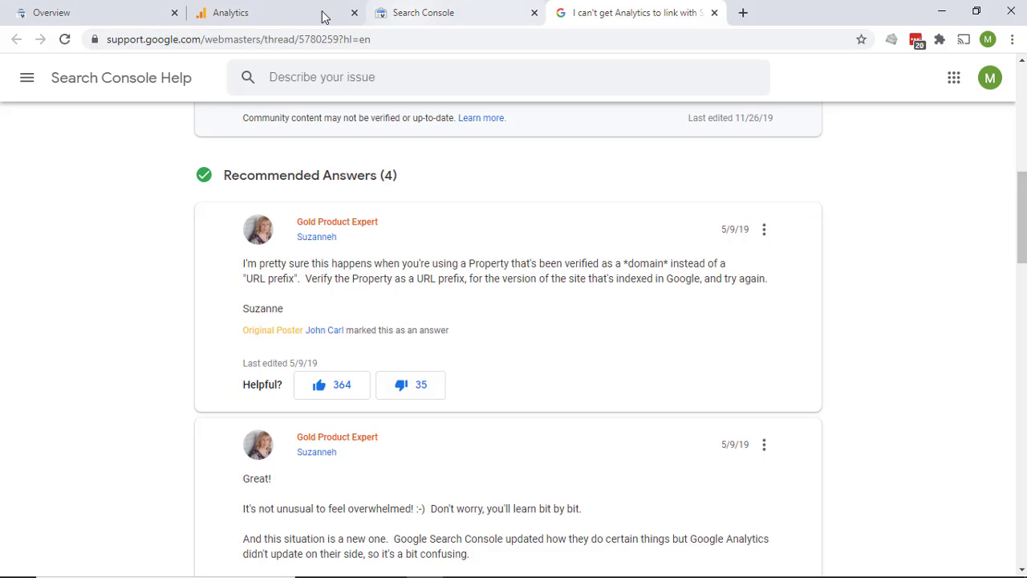
pyautogui.click(51, 12)
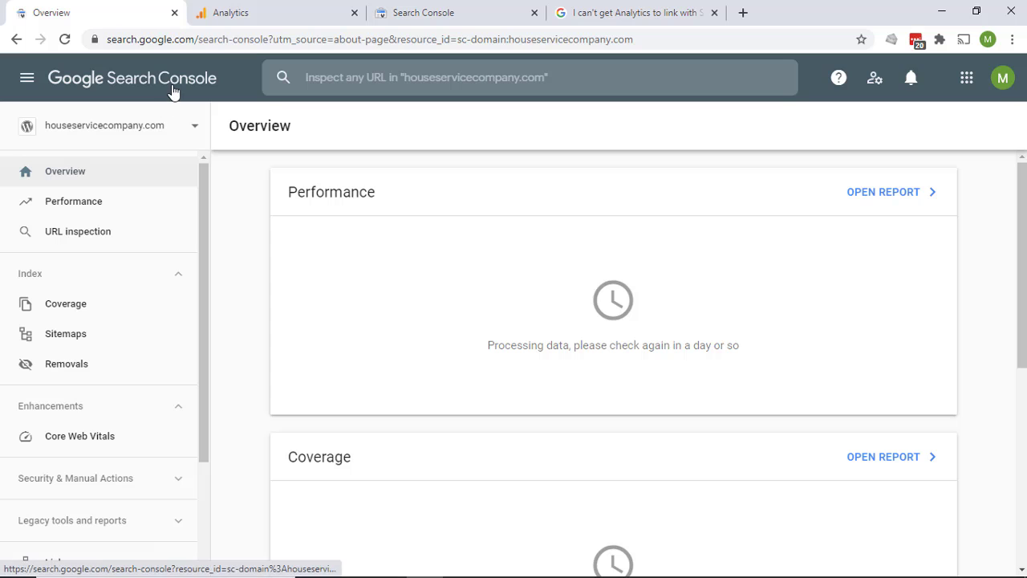
pyautogui.click(195, 131)
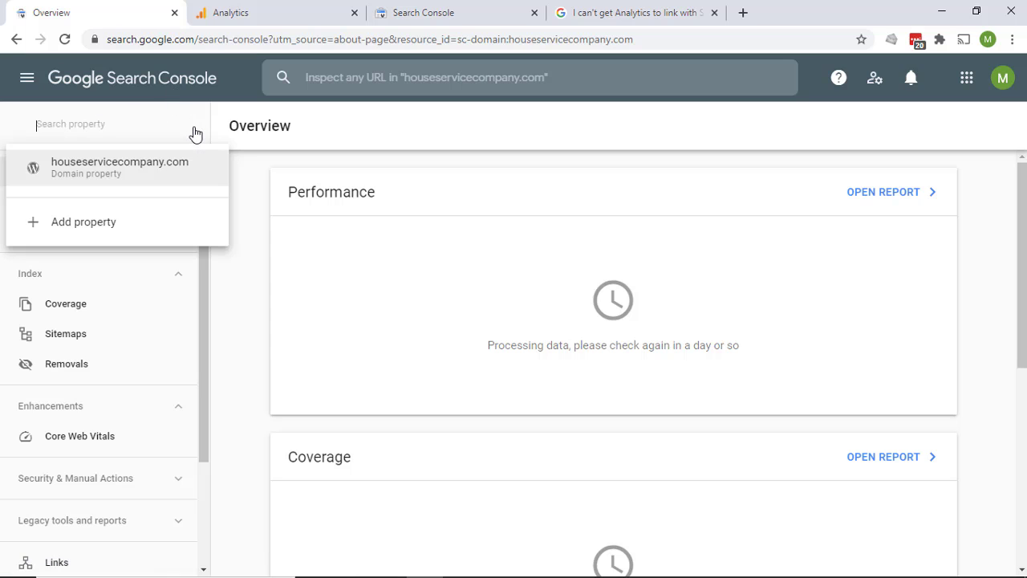
pyautogui.click(101, 230)
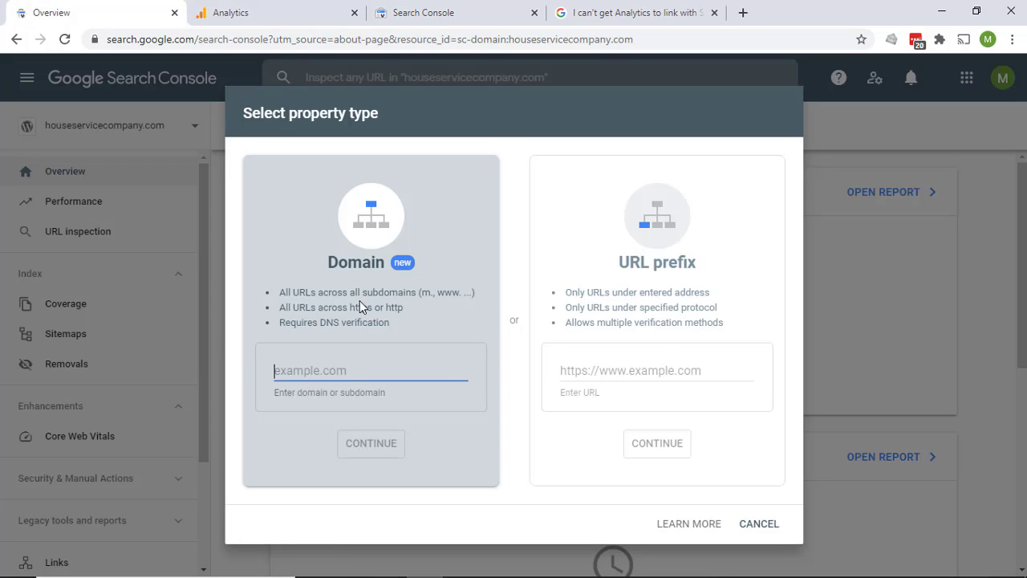
pyautogui.click(665, 370)
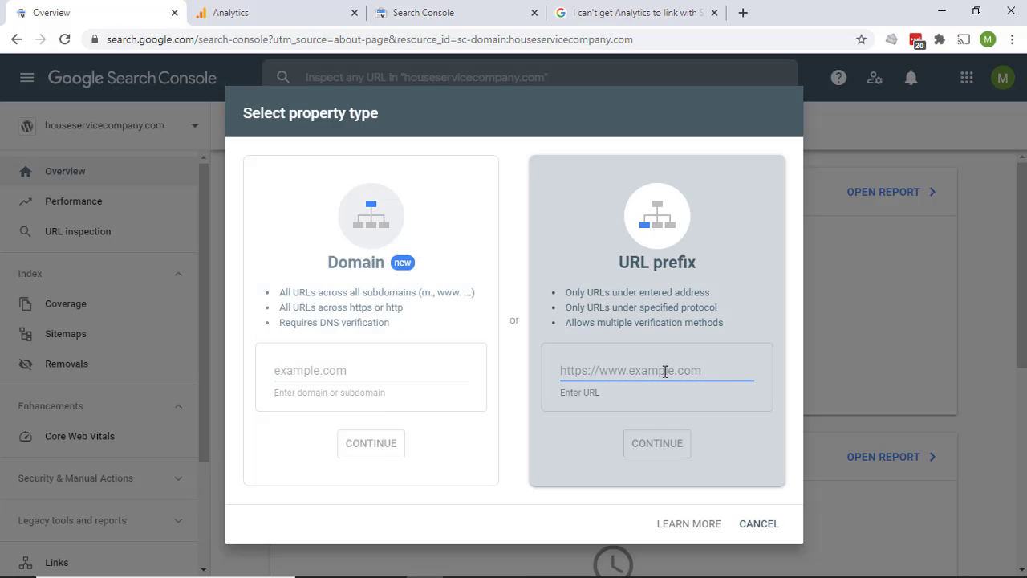
pyautogui.write('http')
pyautogui.write('://houseservicecompany.com')
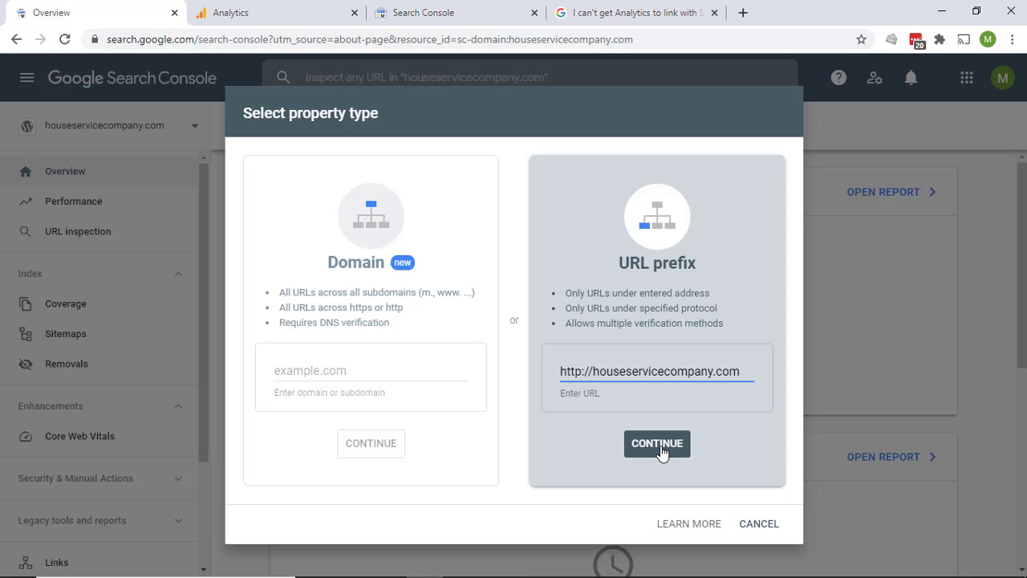
pyautogui.click(662, 452)
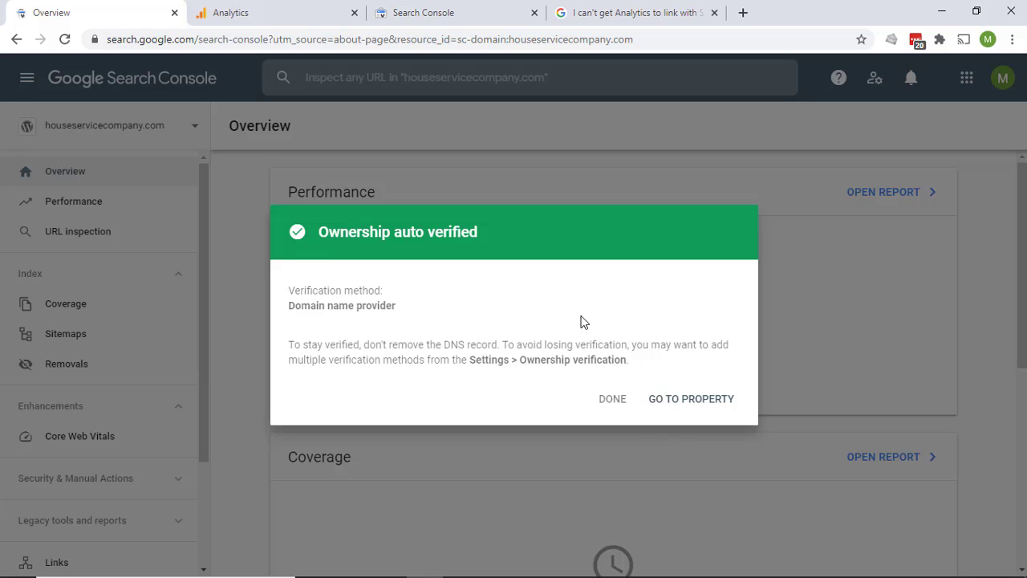
pyautogui.click(692, 407)
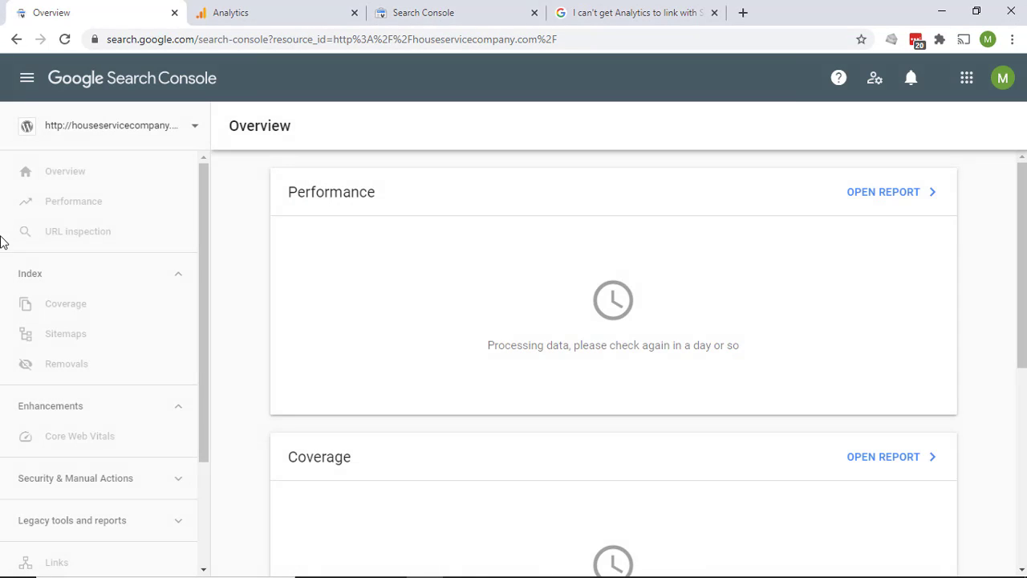
pyautogui.click(126, 135)
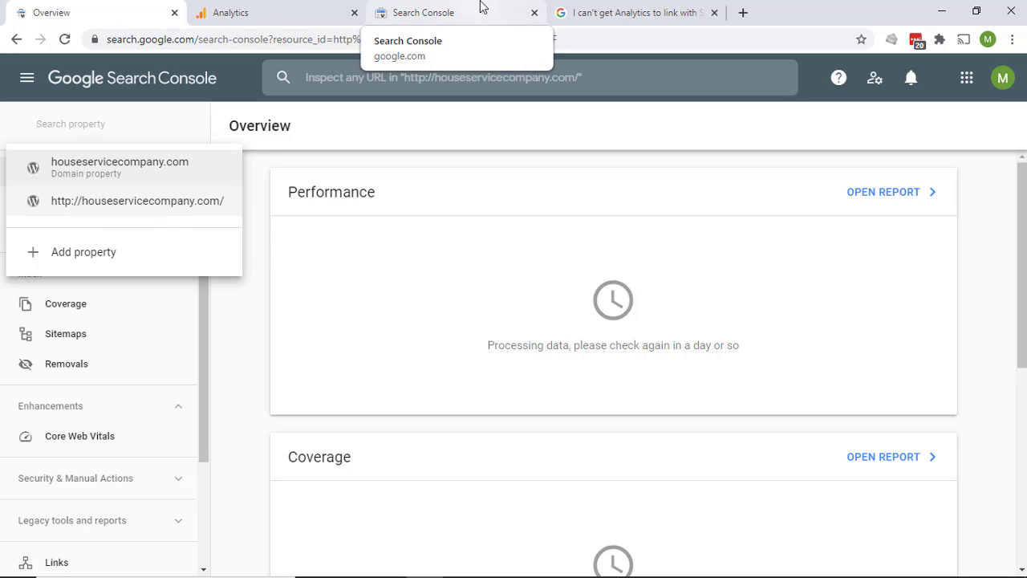
pyautogui.click(293, 13)
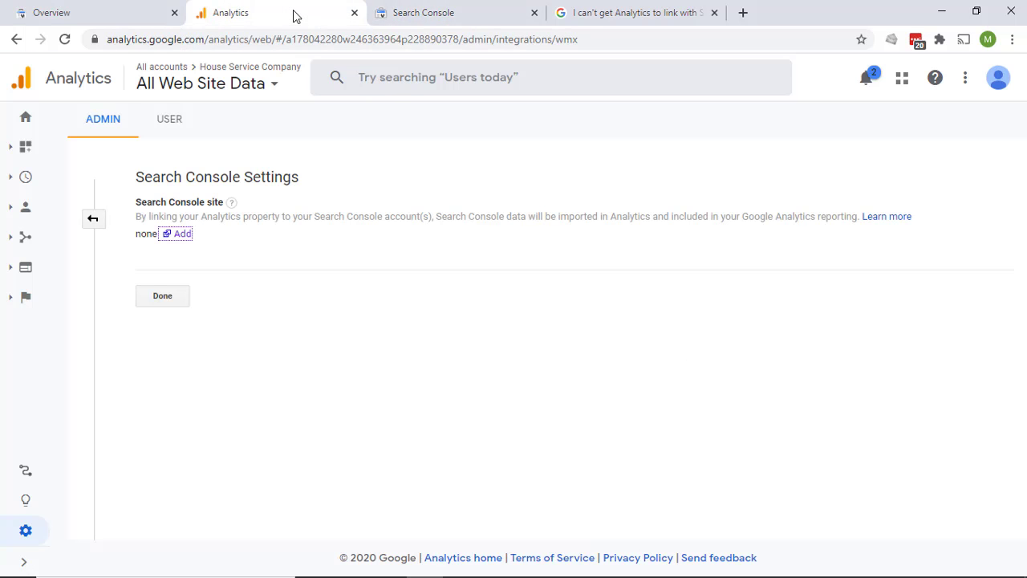
pyautogui.click(182, 233)
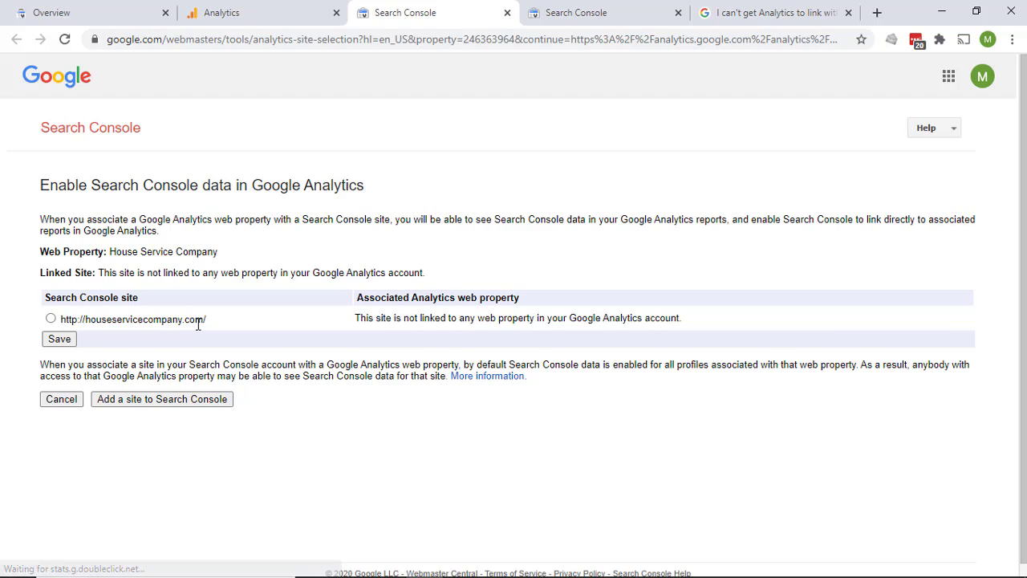
pyautogui.click(51, 319)
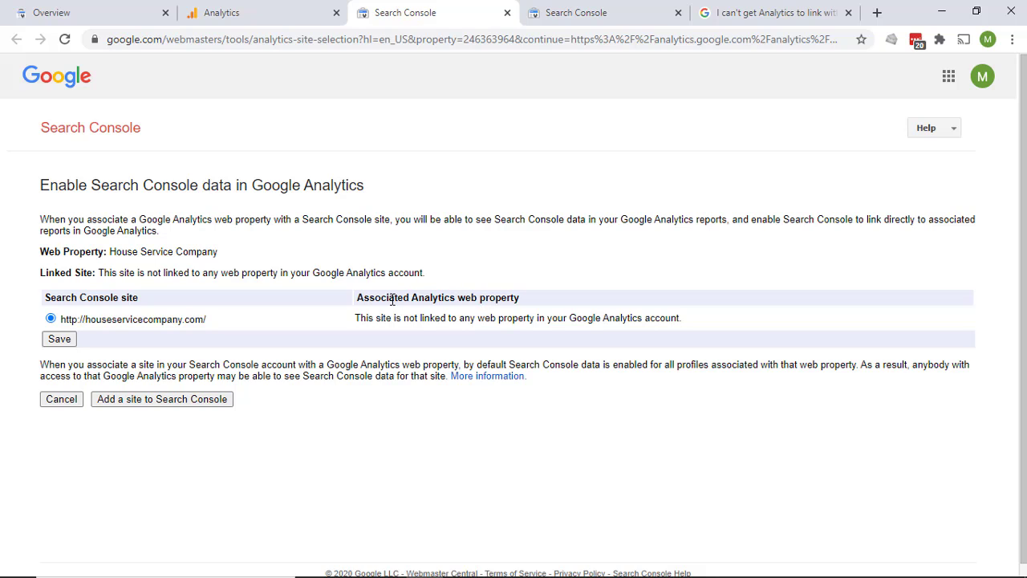
pyautogui.click(58, 340)
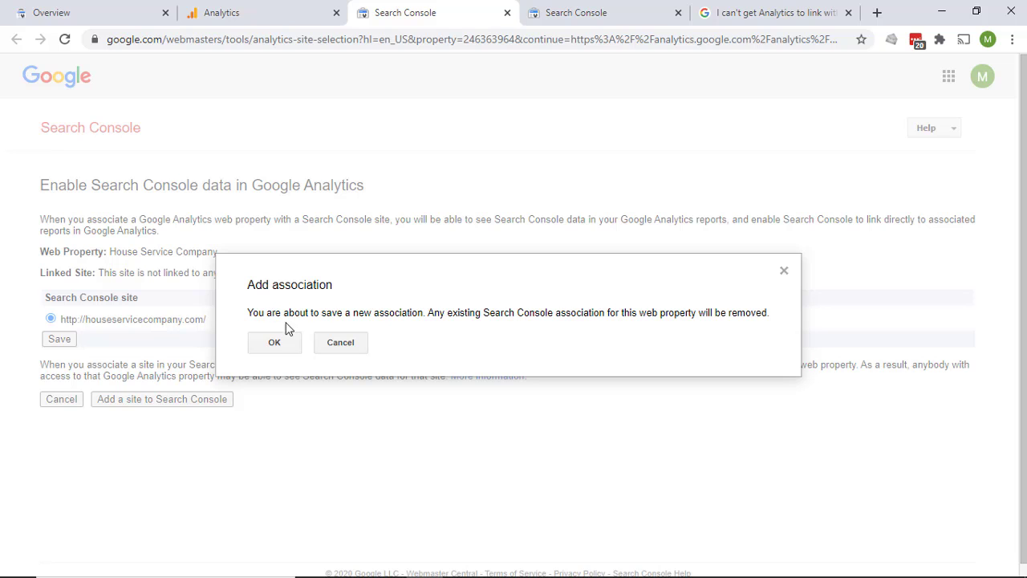
pyautogui.click(273, 343)
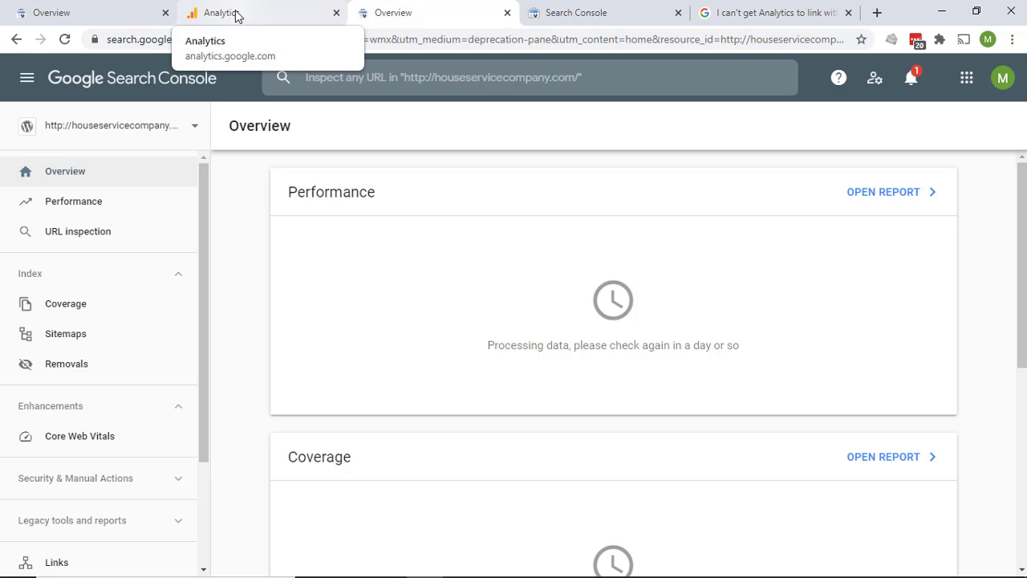
# Step: Return to Google Analytics and check the Search Console link status under the property's product linking for all products
pyautogui.click(281, 10)
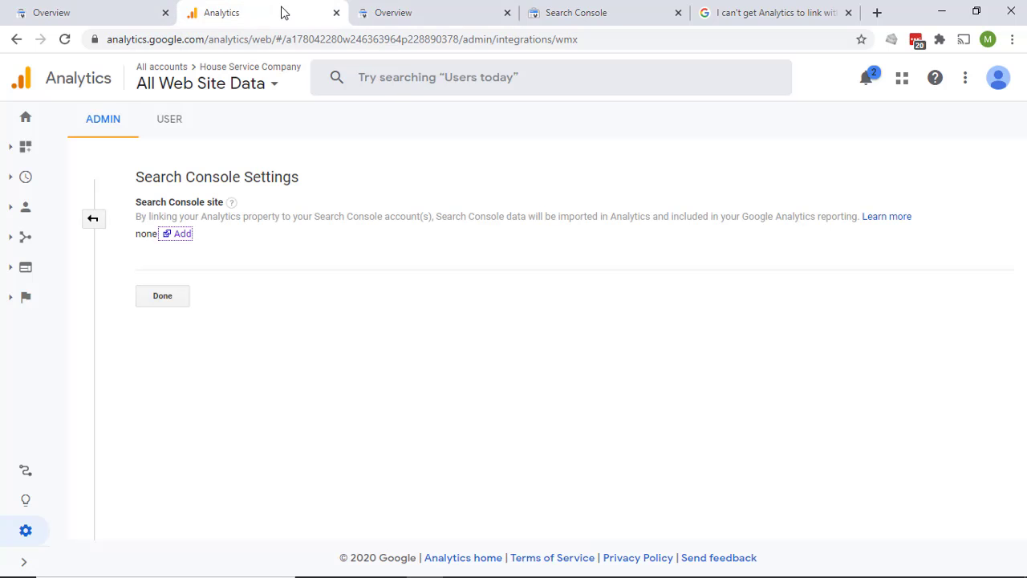
pyautogui.click(95, 219)
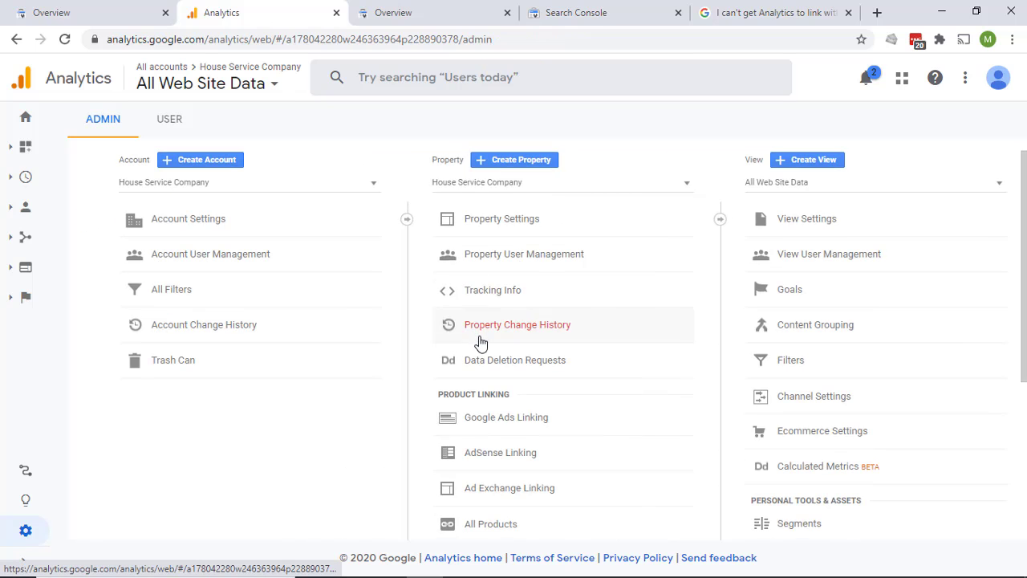
pyautogui.scroll(-3, 485, 333)
pyautogui.click(489, 267)
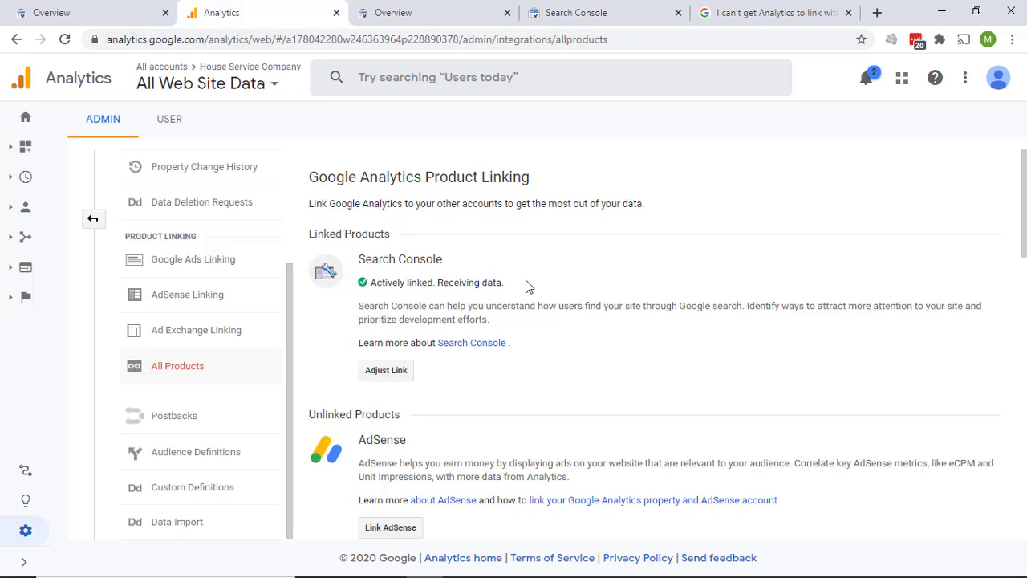
# Step: Switch to Google Search Console and change to the houseservicecompany.com Domain property
pyautogui.click(427, 8)
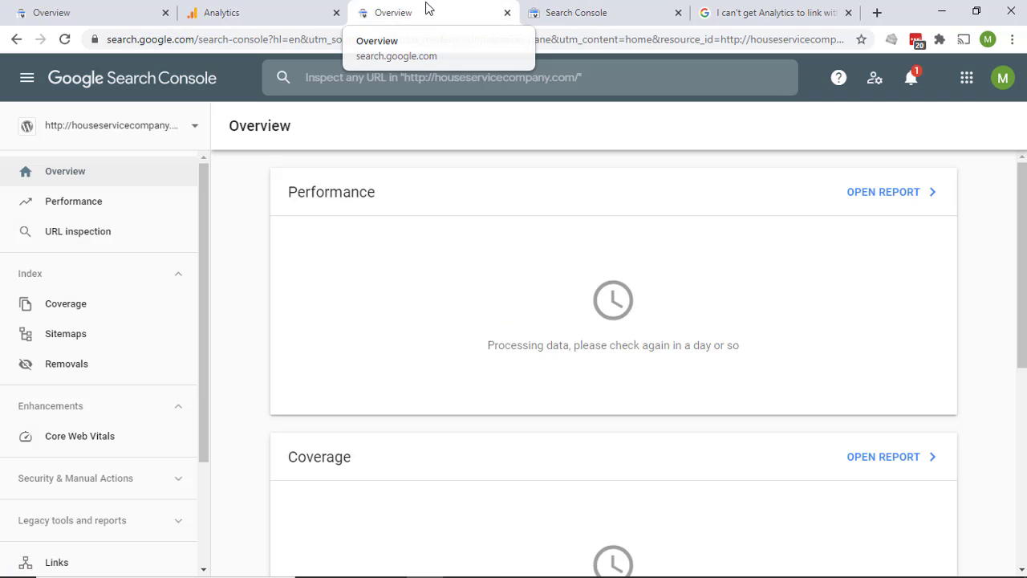
pyautogui.click(104, 130)
pyautogui.click(98, 165)
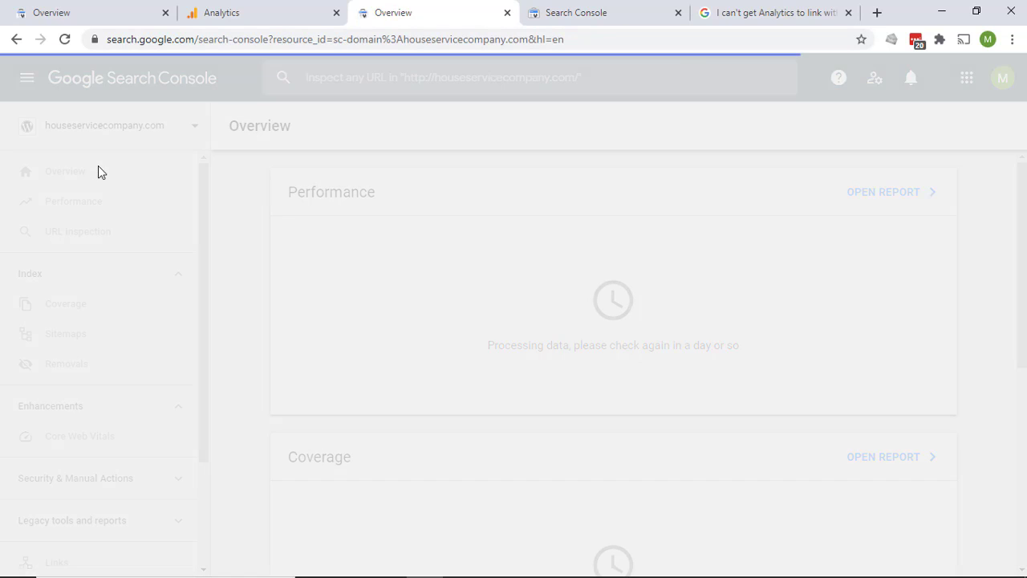